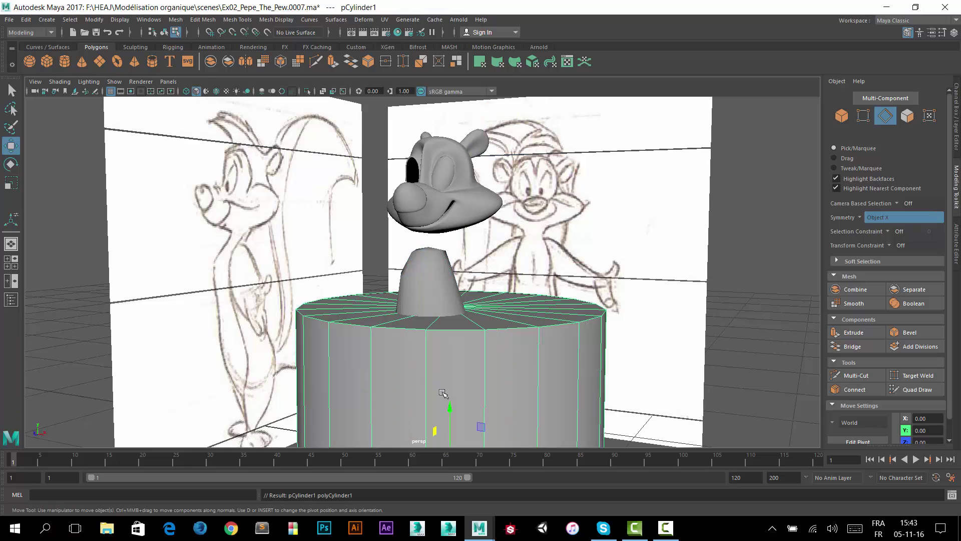
Move the cylinder over the character's arm in the front view, to about X 0.34, Y 1.14.
{"action": "left_click_drag", "start_coordinate": [412, 375], "coordinate": [469, 391], "text": "alt"}
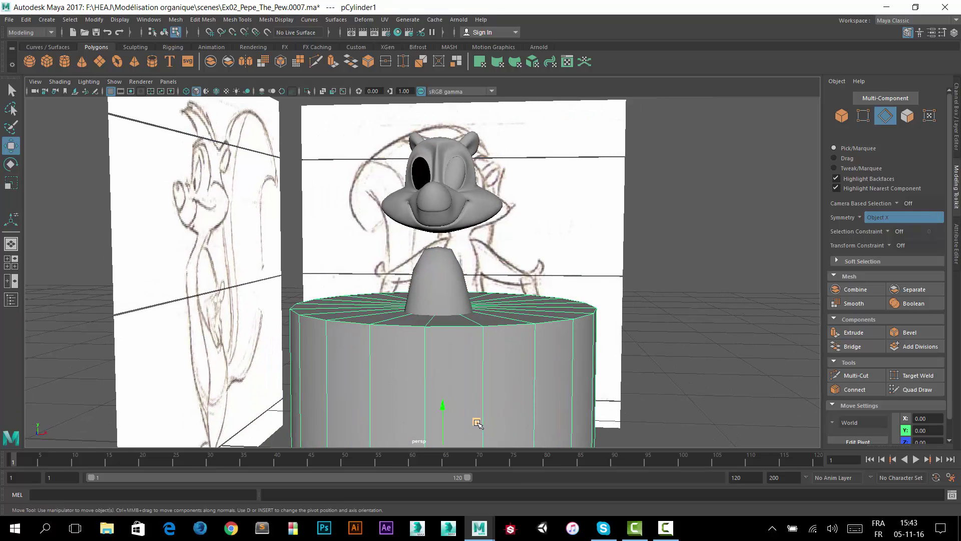
{"action": "middle_click_drag", "start_coordinate": [477, 422], "coordinate": [520, 261]}
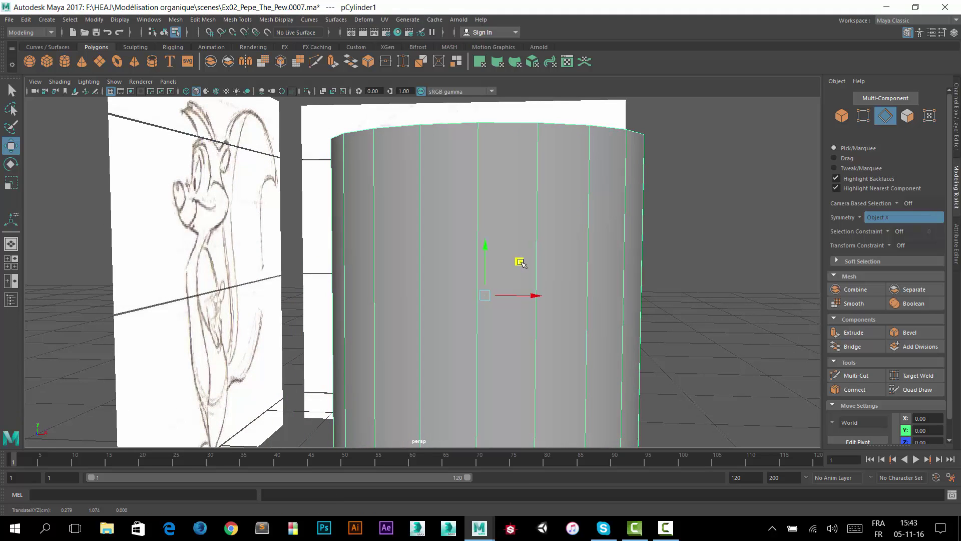
{"action": "key", "text": "space"}
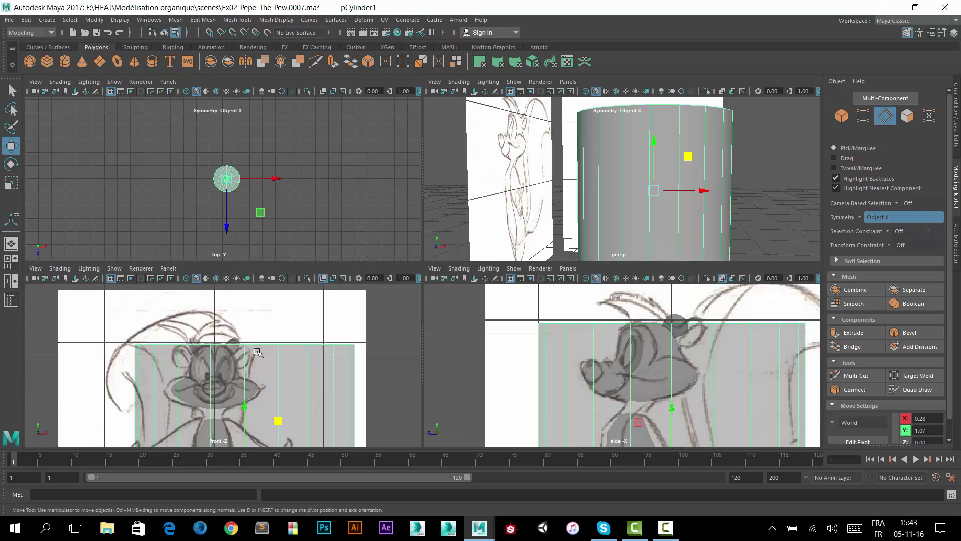
{"action": "key", "text": "space"}
{"action": "key", "text": "space"}
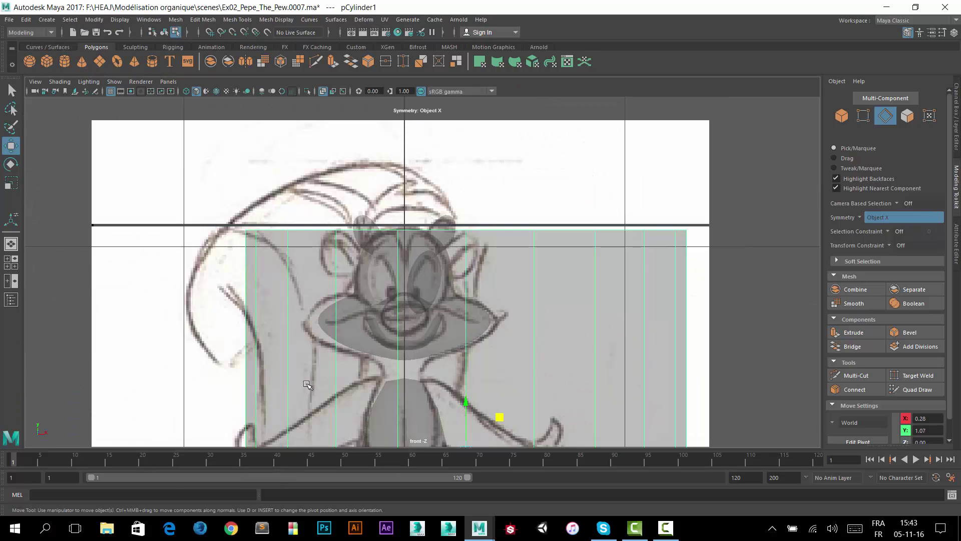
{"action": "key", "text": "f"}
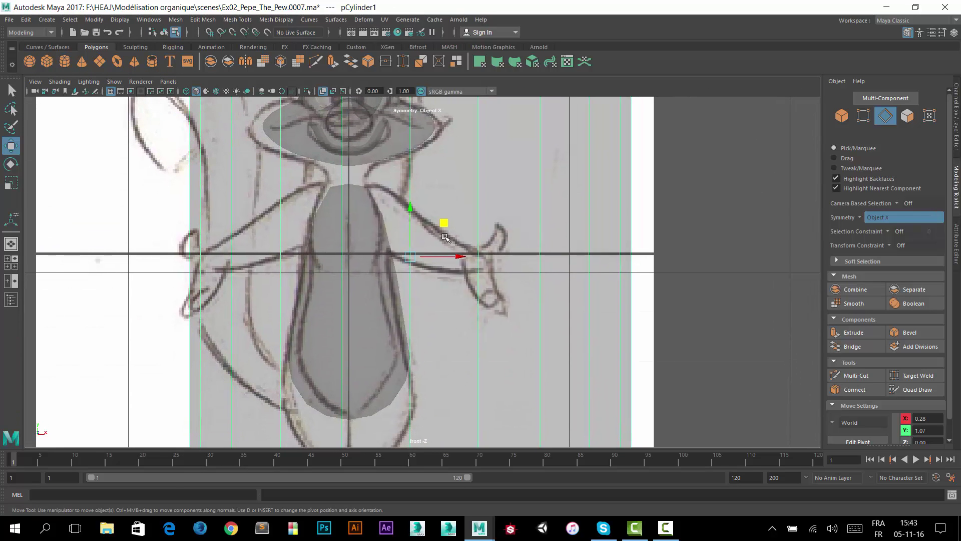
{"action": "left_click_drag", "start_coordinate": [444, 221], "coordinate": [459, 207]}
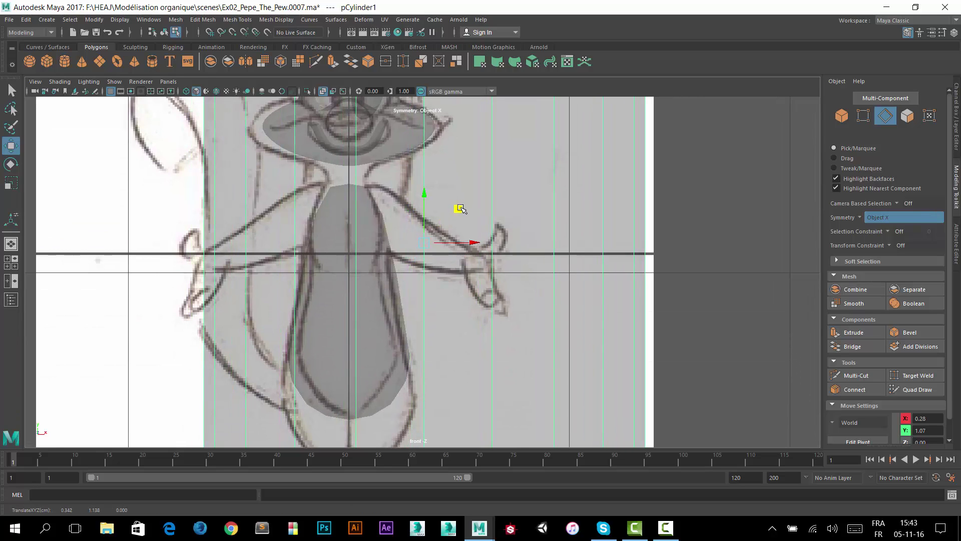
Scale the cylinder down uniformly to about 0.08 so it matches the thickness of the sketched arm.
{"action": "left_click", "coordinate": [11, 183]}
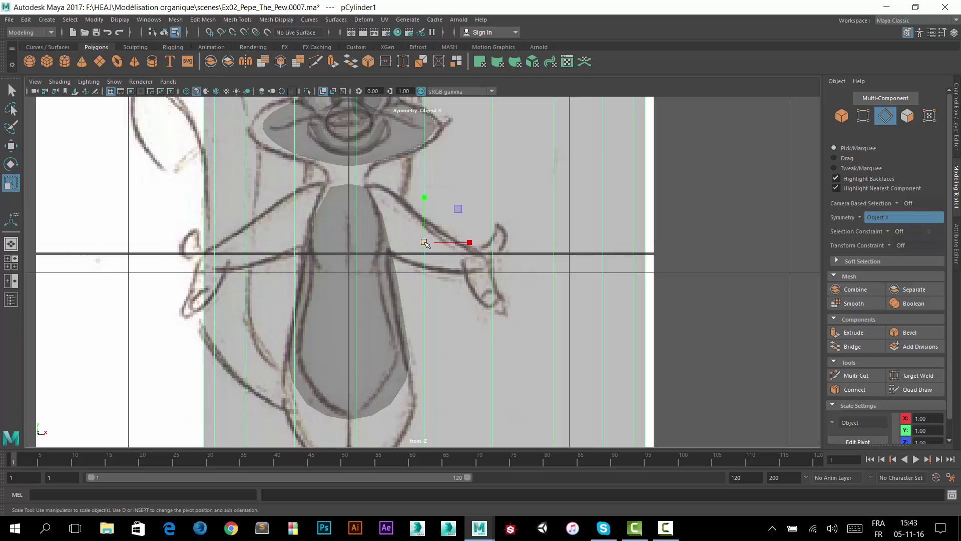
{"action": "left_click_drag", "start_coordinate": [425, 242], "coordinate": [71, 313]}
{"action": "key", "text": "w"}
{"action": "scroll", "coordinate": [494, 200], "scroll_direction": "up", "scroll_amount": 4}
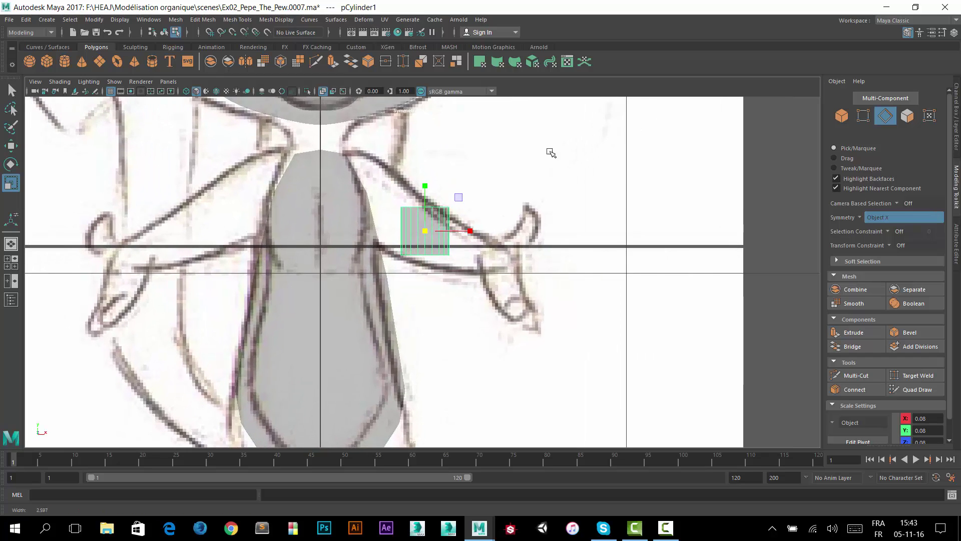
{"action": "scroll", "coordinate": [551, 153], "scroll_direction": "up", "scroll_amount": 3}
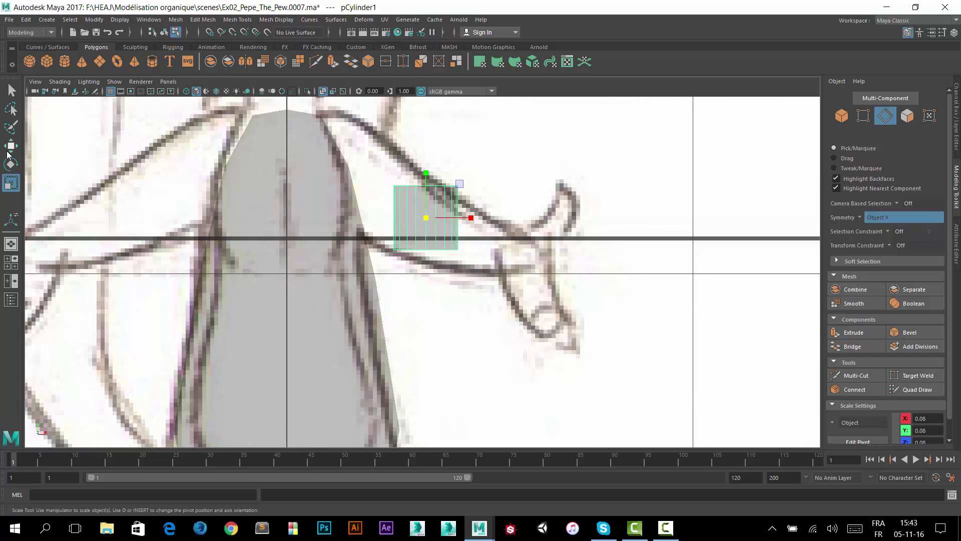
Rotate the cylinder about 61 degrees around Z to follow the arm and reposition it at about X 0.36, Y 1.12.
{"action": "left_click", "coordinate": [10, 164]}
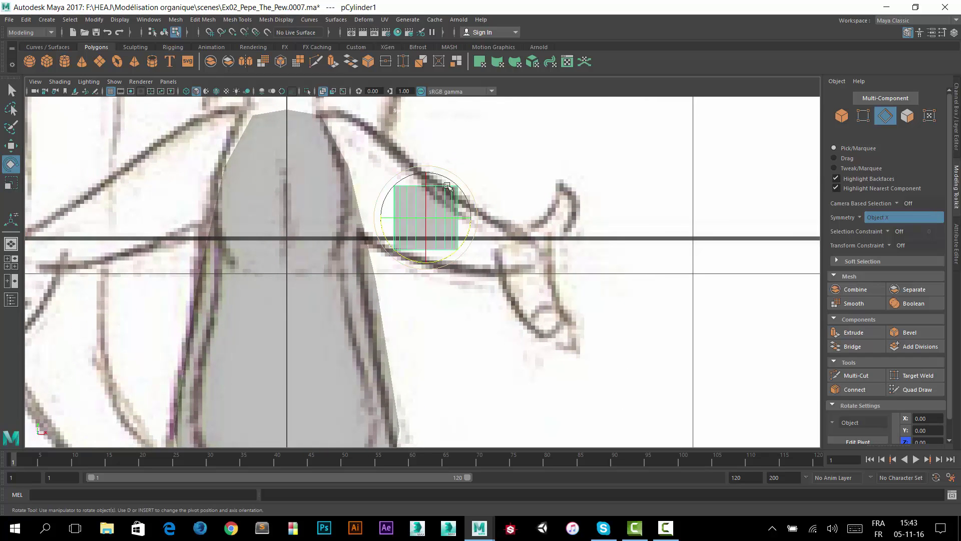
{"action": "left_click_drag", "start_coordinate": [390, 194], "coordinate": [418, 281]}
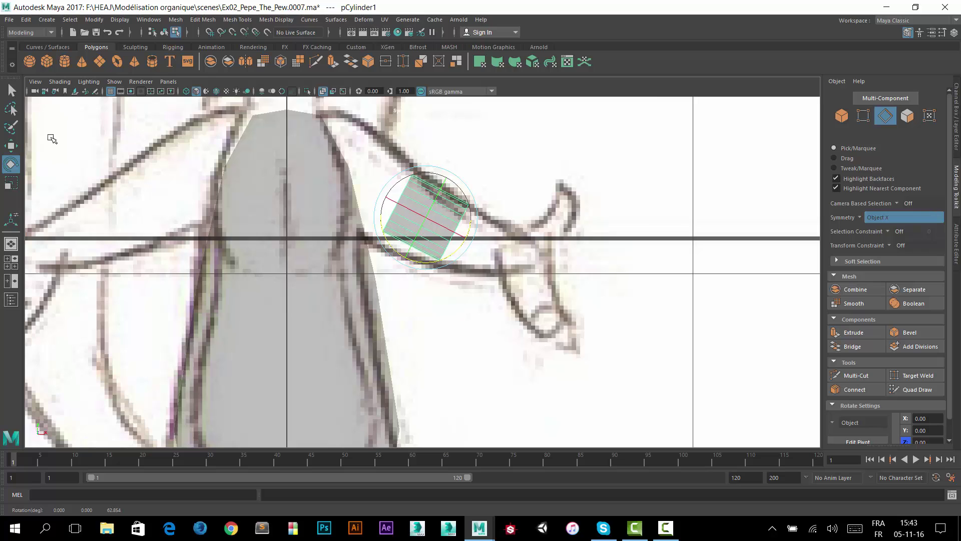
{"action": "left_click", "coordinate": [11, 146]}
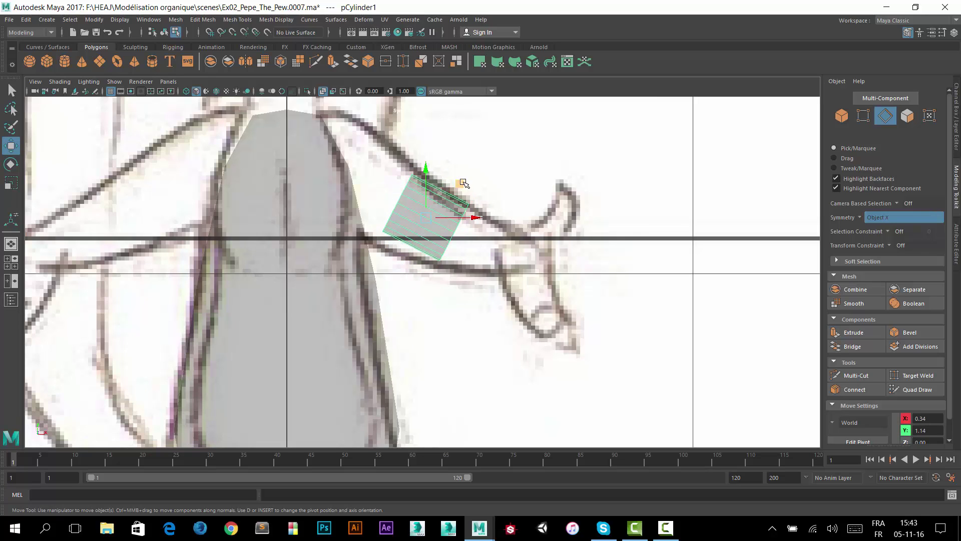
{"action": "left_click_drag", "start_coordinate": [458, 181], "coordinate": [469, 189]}
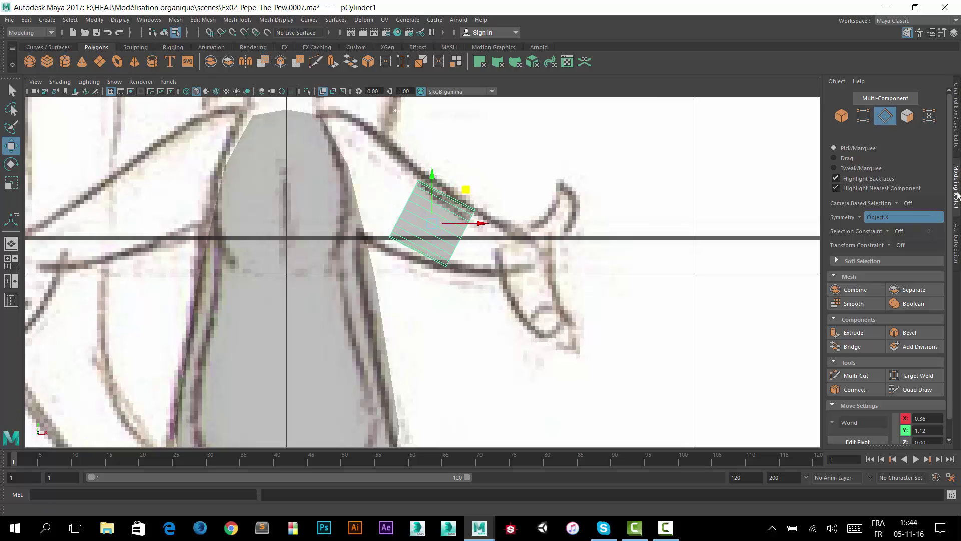
Set the cylinder's axis subdivisions to 6 and height subdivisions to 2, and nudge it into place on the arm.
{"action": "left_click", "coordinate": [956, 242]}
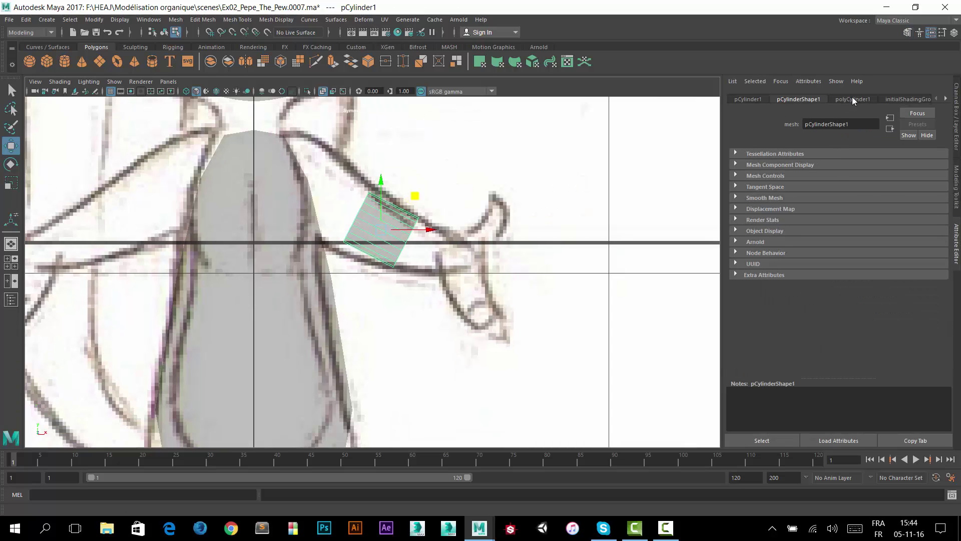
{"action": "left_click", "coordinate": [852, 98]}
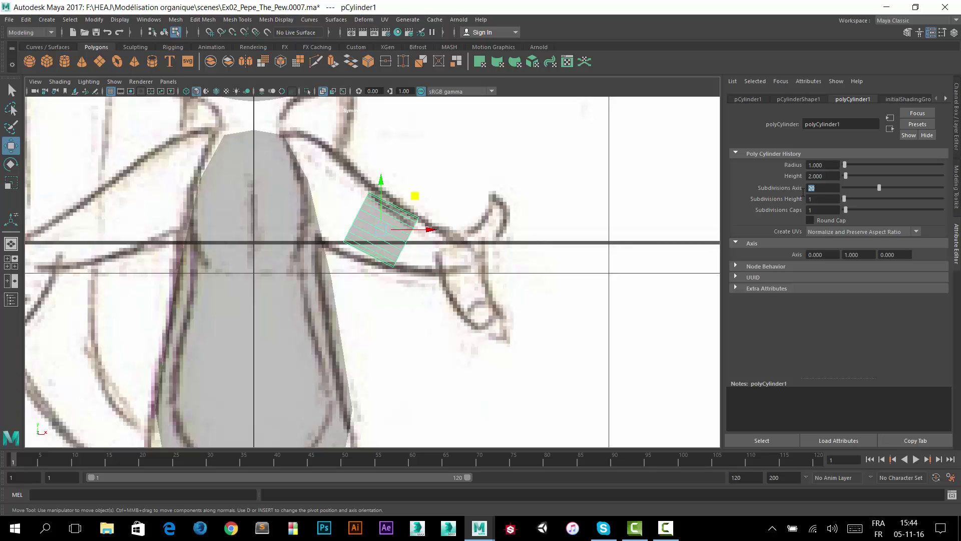
{"action": "key", "text": "Return"}
{"action": "left_click_drag", "start_coordinate": [413, 199], "coordinate": [412, 199]}
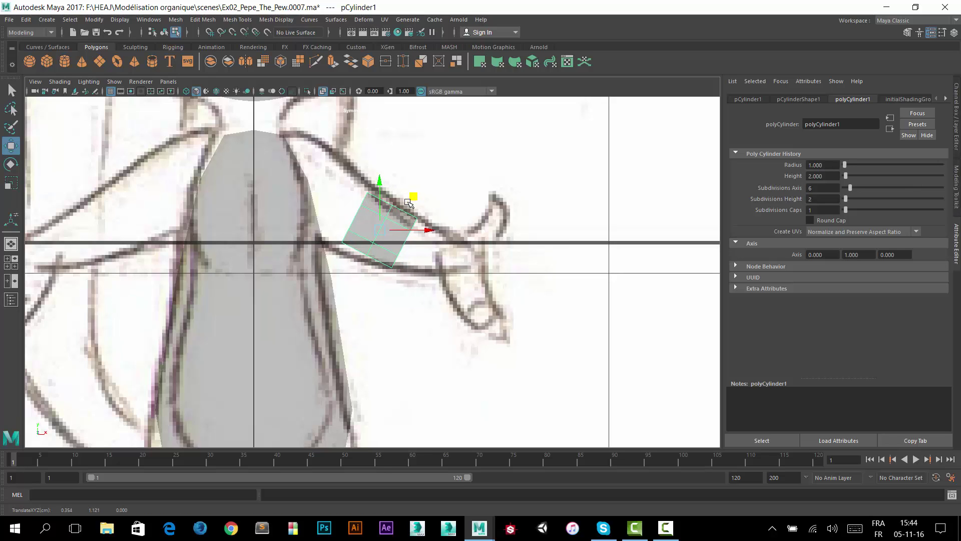
Select the cylinder's wrist-end vertices with the Lasso tool.
{"action": "right_click_drag", "start_coordinate": [446, 193], "coordinate": [407, 192]}
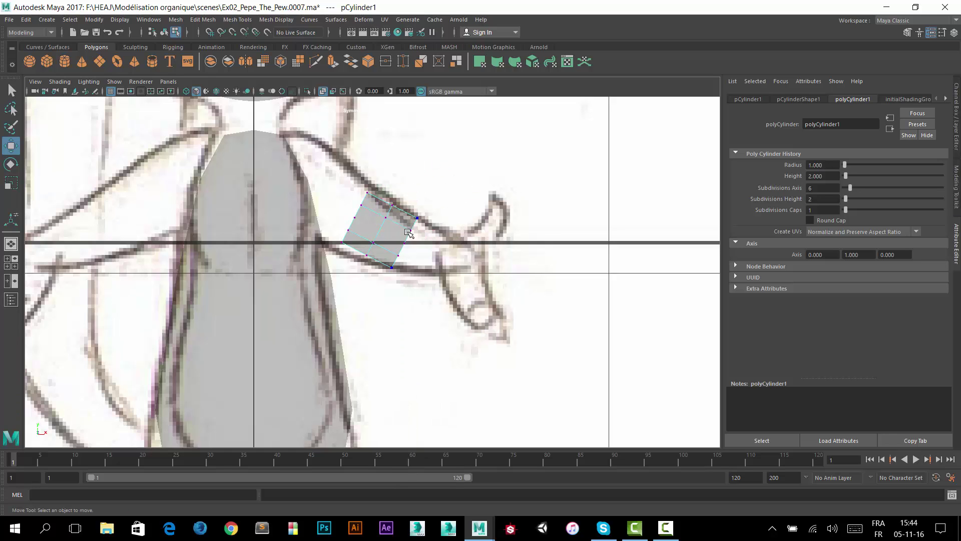
{"action": "left_click", "coordinate": [12, 109]}
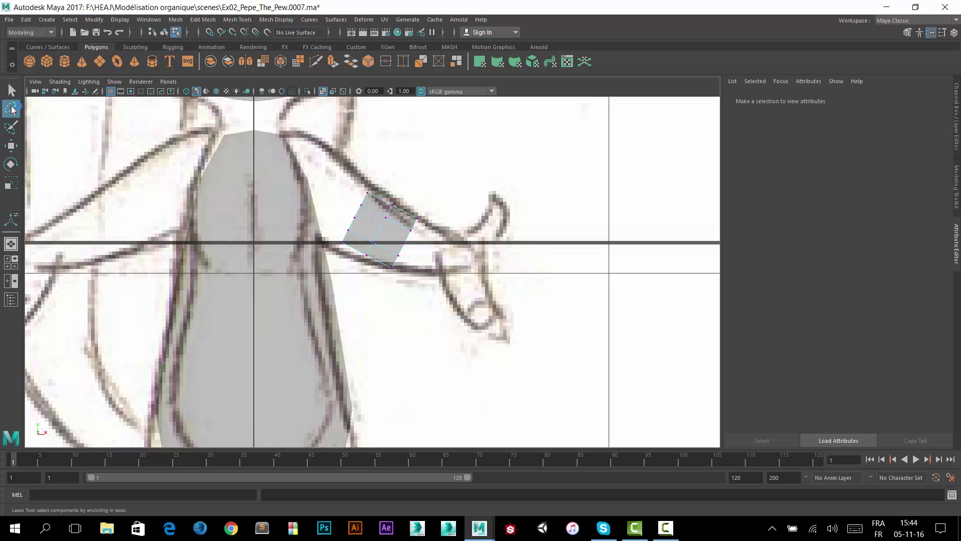
{"action": "mouse_move", "coordinate": [410, 206]}
{"action": "left_mouse_down"}
{"action": "mouse_move", "coordinate": [391, 240]}
{"action": "mouse_move", "coordinate": [391, 286]}
{"action": "mouse_move", "coordinate": [429, 271]}
{"action": "mouse_move", "coordinate": [428, 200]}
{"action": "left_mouse_up"}
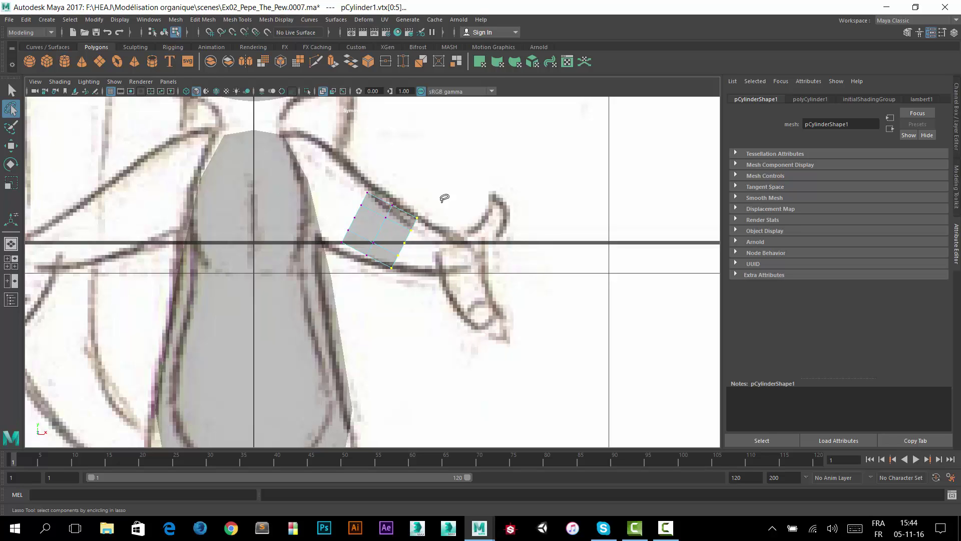
{"action": "key", "text": "r"}
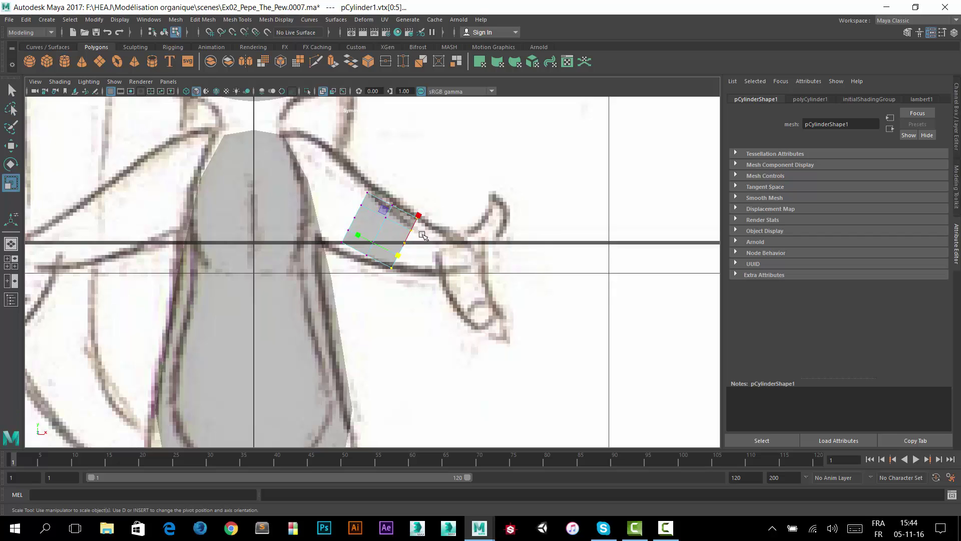
{"action": "left_click_drag", "start_coordinate": [399, 259], "coordinate": [377, 275]}
{"action": "left_click", "coordinate": [395, 264]}
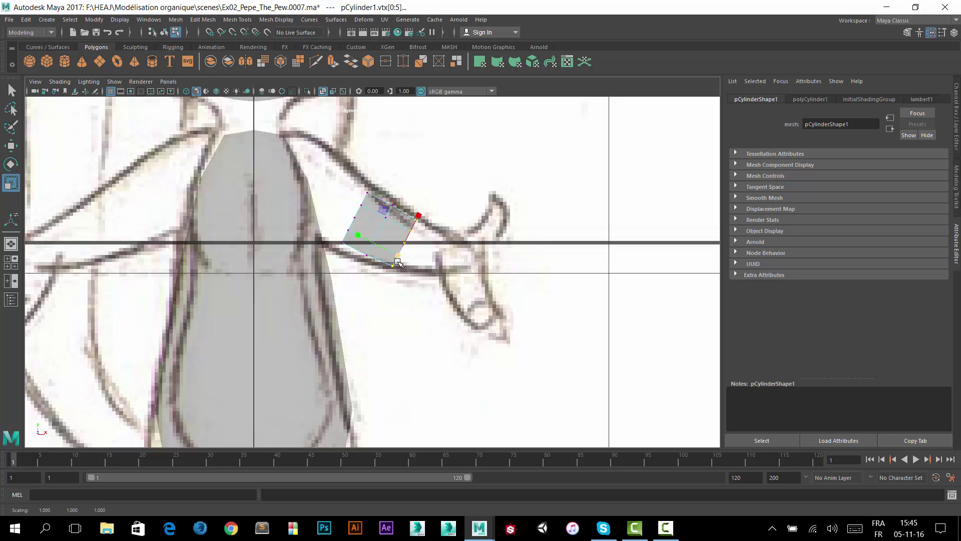
{"action": "key", "text": "ctrl+z"}
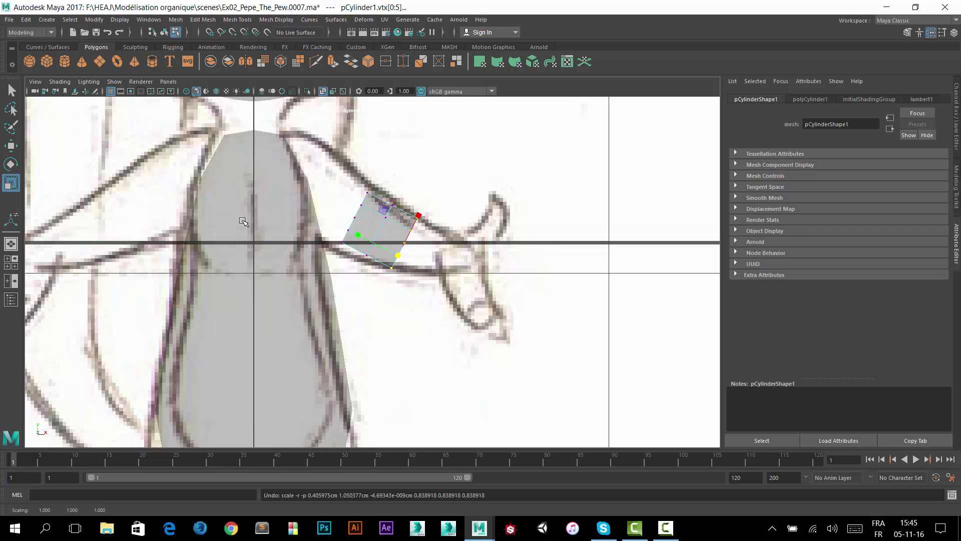
{"action": "left_click", "coordinate": [11, 146]}
{"action": "left_click_drag", "start_coordinate": [431, 221], "coordinate": [468, 234]}
{"action": "key", "text": "ctrl+z"}
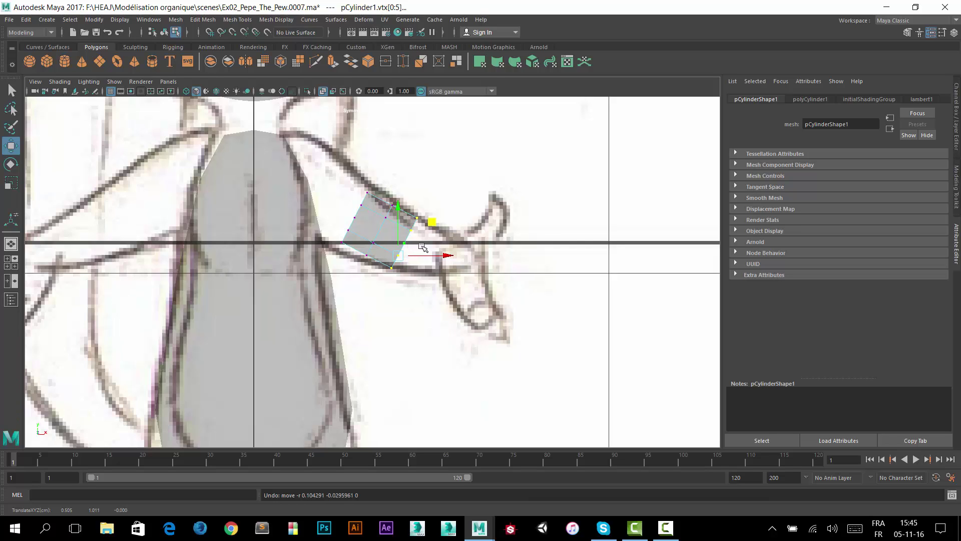
Turn off Object X symmetry for component editing.
{"action": "left_click", "coordinate": [907, 33]}
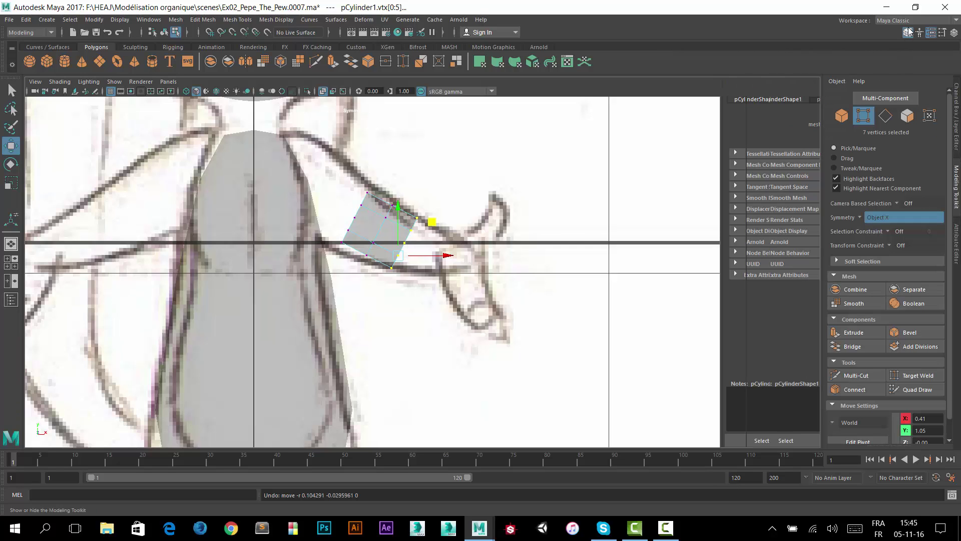
{"action": "left_click", "coordinate": [862, 217]}
{"action": "left_click", "coordinate": [875, 219]}
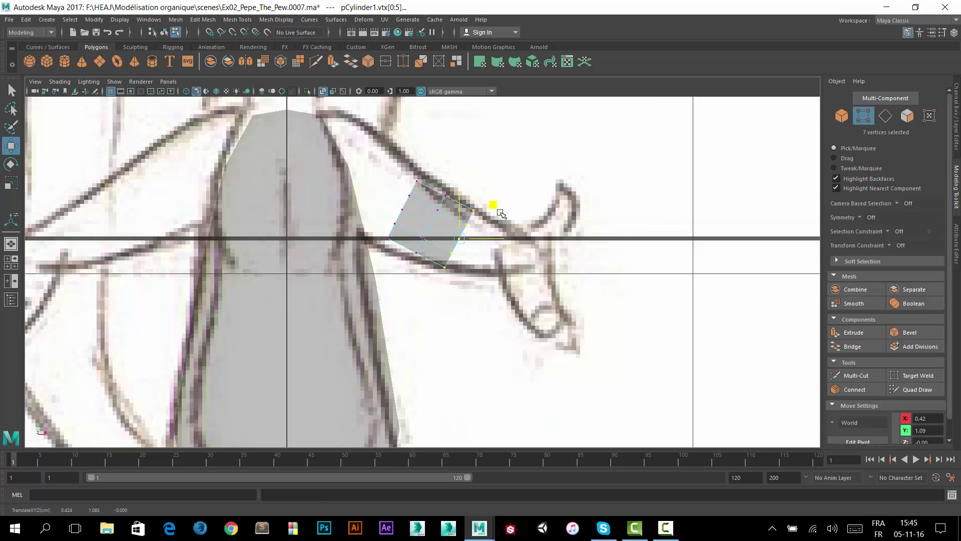
Move the wrist-end vertices to about X 0.52, Y 1.06 and scale them down to the width of the sketched wrist.
{"action": "left_click_drag", "start_coordinate": [500, 212], "coordinate": [513, 218]}
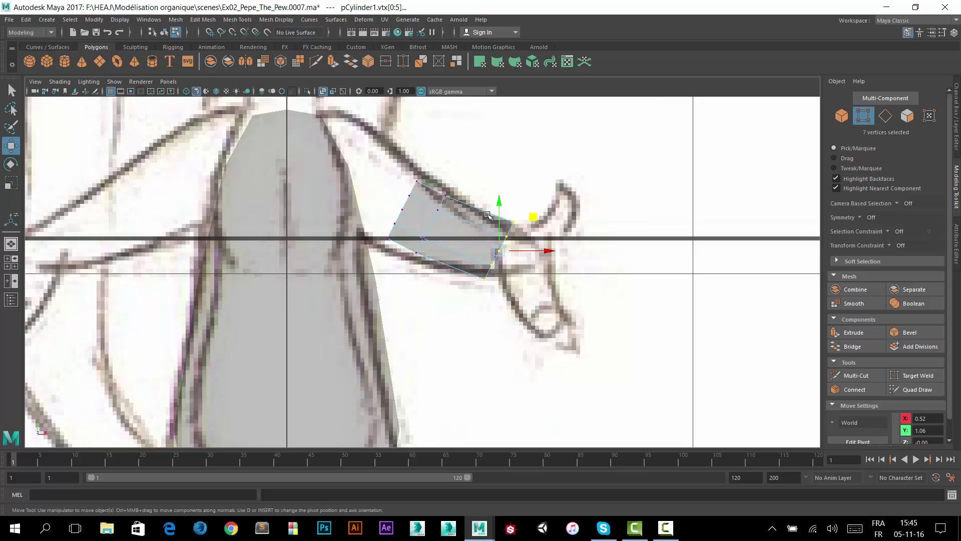
{"action": "key", "text": "r"}
{"action": "left_click_drag", "start_coordinate": [502, 254], "coordinate": [486, 275]}
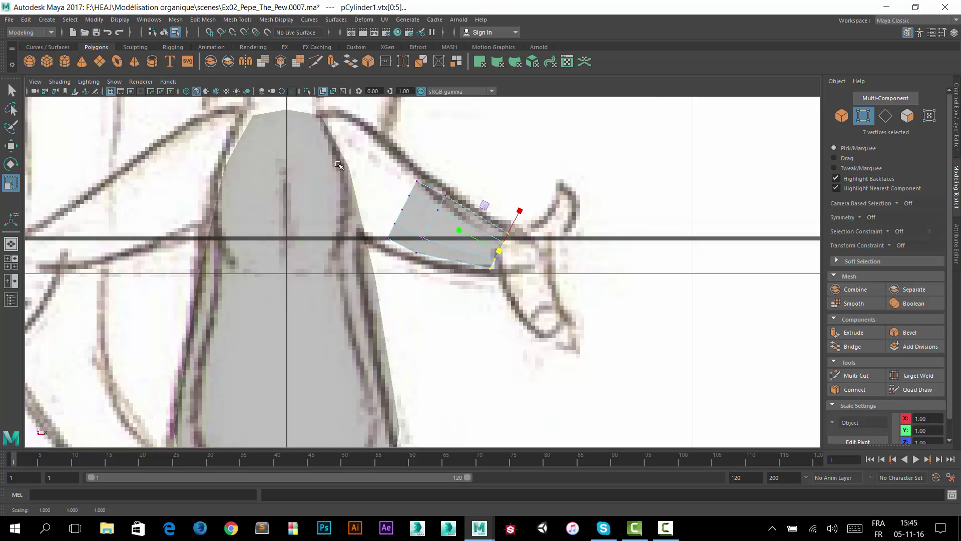
Lasso the shoulder-end vertices, move them towards the body to about X 0.24, Y 1.19 and enlarge them to the sketched arm's width.
{"action": "left_click", "coordinate": [11, 109]}
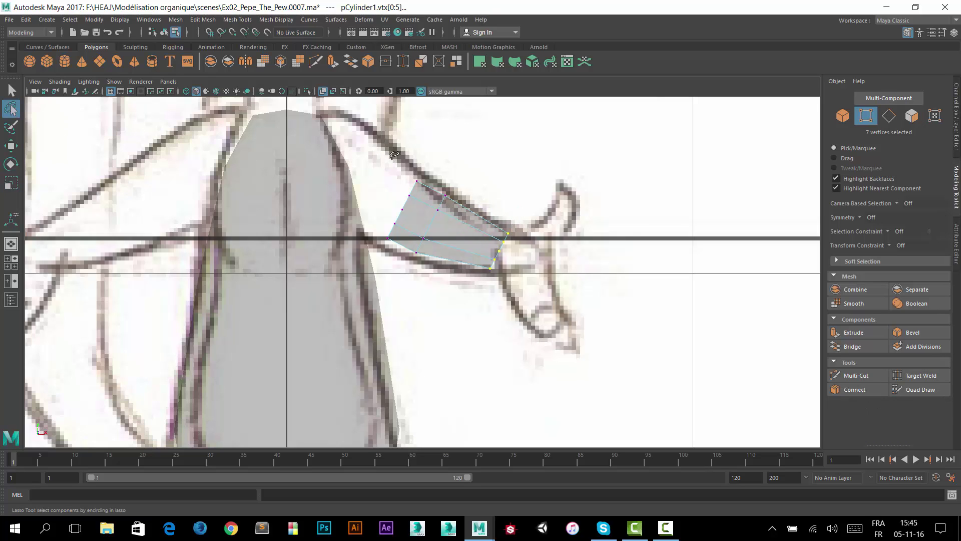
{"action": "mouse_move", "coordinate": [394, 155]}
{"action": "left_mouse_down"}
{"action": "mouse_move", "coordinate": [376, 234]}
{"action": "mouse_move", "coordinate": [398, 253]}
{"action": "mouse_move", "coordinate": [426, 196]}
{"action": "mouse_move", "coordinate": [408, 173]}
{"action": "left_mouse_up"}
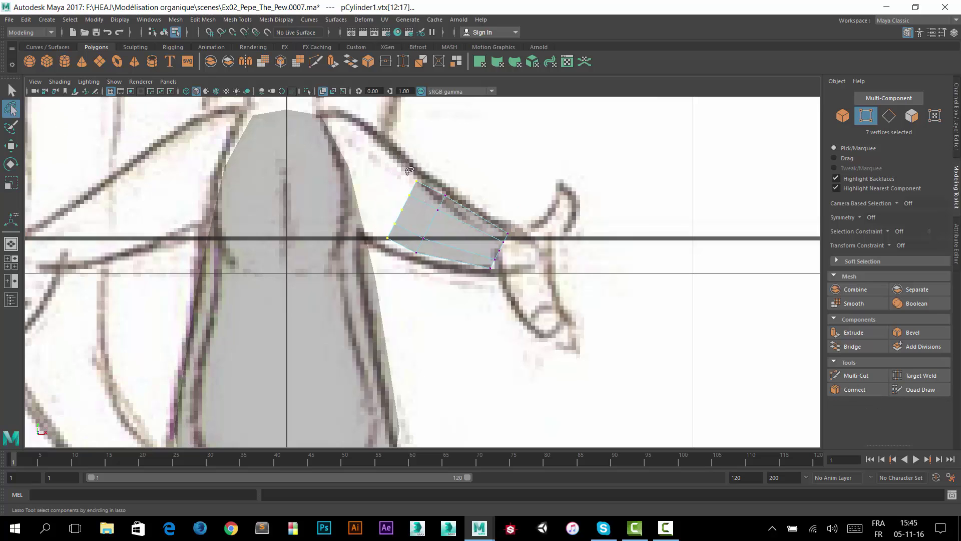
{"action": "left_click", "coordinate": [11, 146]}
{"action": "mouse_move", "coordinate": [431, 177]}
{"action": "left_mouse_down"}
{"action": "mouse_move", "coordinate": [410, 159]}
{"action": "mouse_move", "coordinate": [417, 165]}
{"action": "left_mouse_up"}
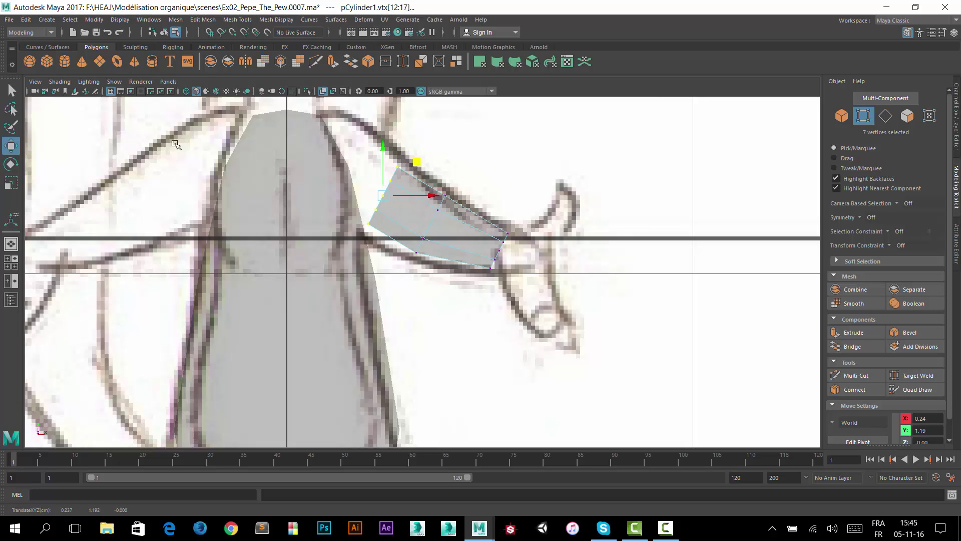
{"action": "left_click", "coordinate": [11, 182]}
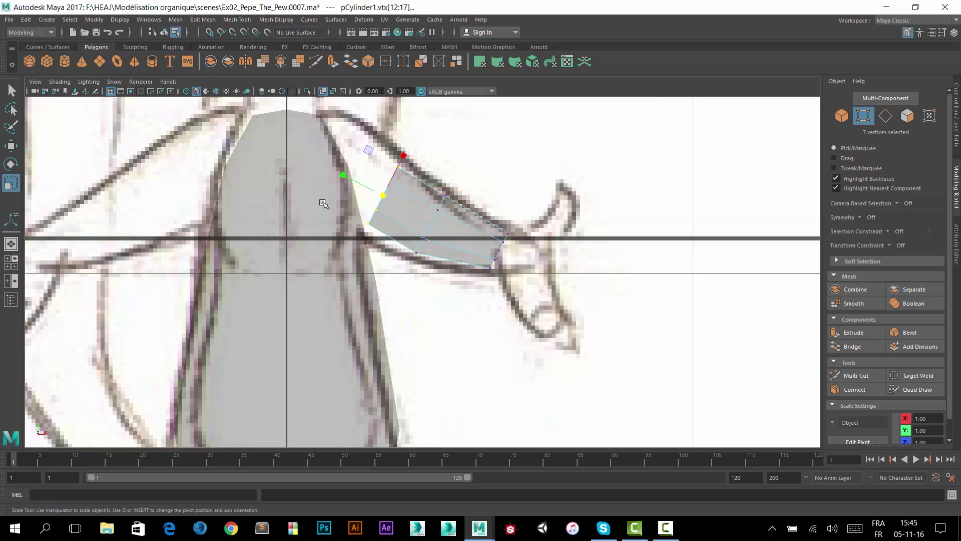
{"action": "left_click_drag", "start_coordinate": [383, 194], "coordinate": [392, 180]}
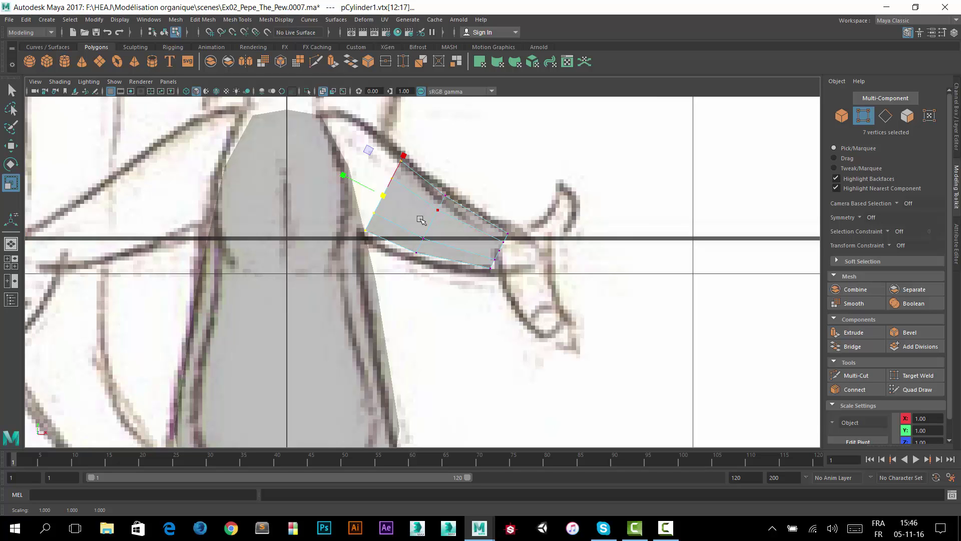
Return the arm cylinder to object mode and move it in the side view to the sketched shoulder, at about Z 0.23.
{"action": "key", "text": "space"}
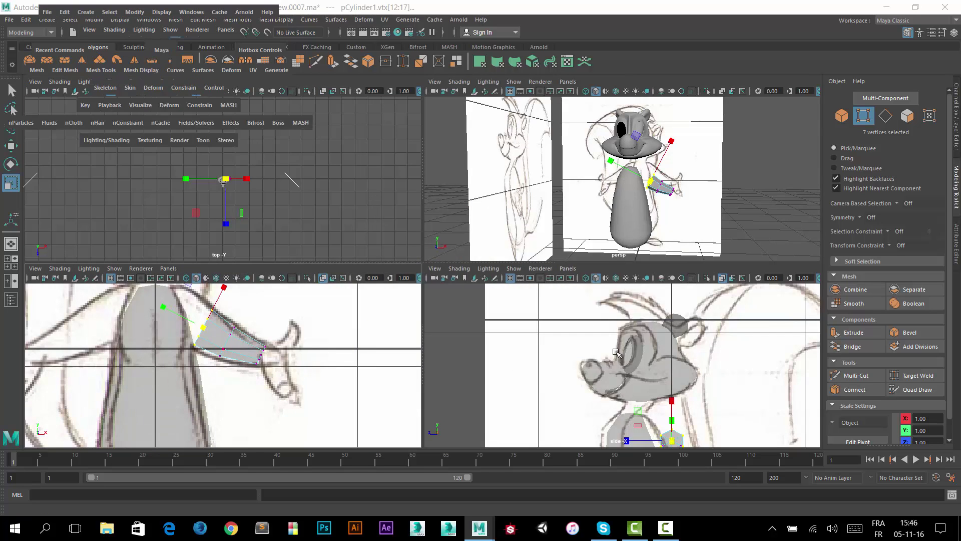
{"action": "key", "text": "space"}
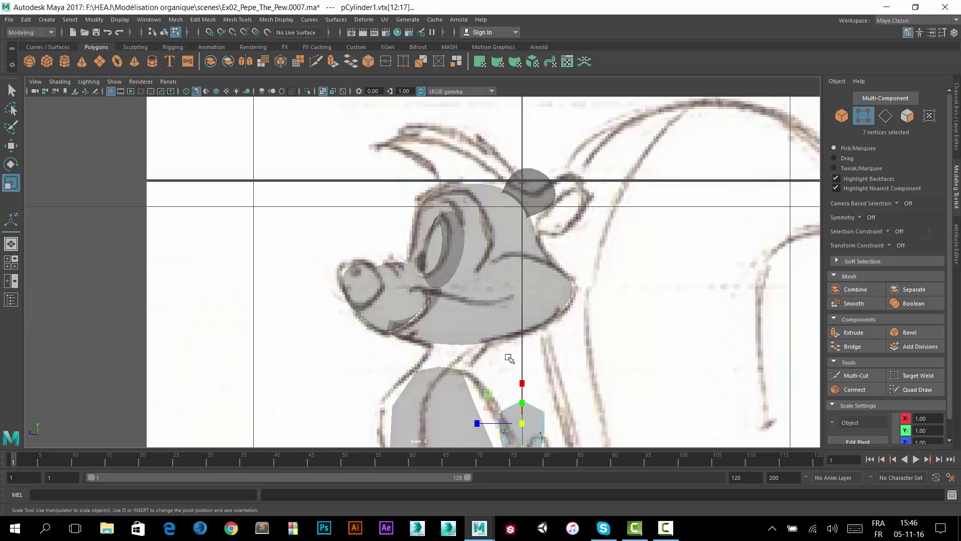
{"action": "right_click_drag", "start_coordinate": [571, 247], "coordinate": [609, 225]}
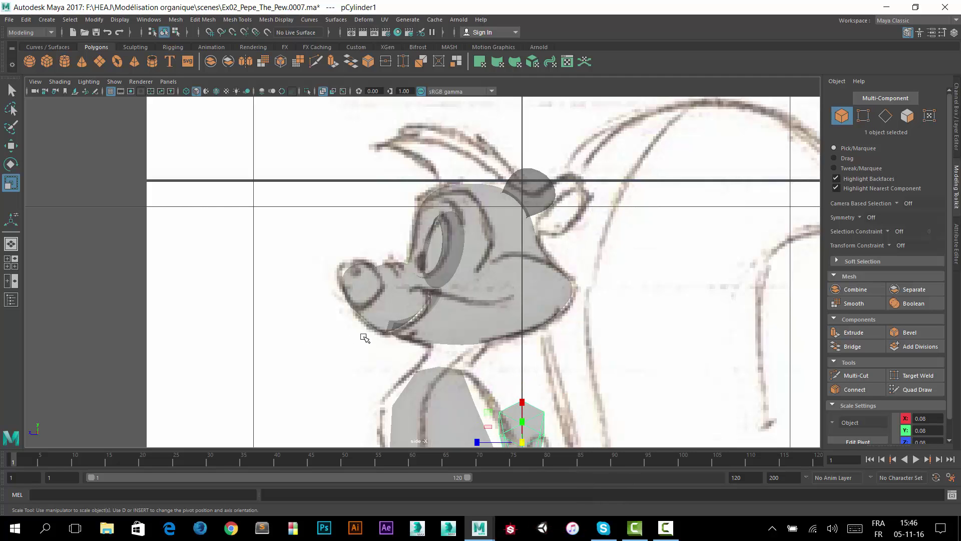
{"action": "key", "text": "w"}
{"action": "middle_click_drag", "start_coordinate": [478, 321], "coordinate": [468, 239], "text": "alt"}
{"action": "left_click_drag", "start_coordinate": [483, 357], "coordinate": [422, 346]}
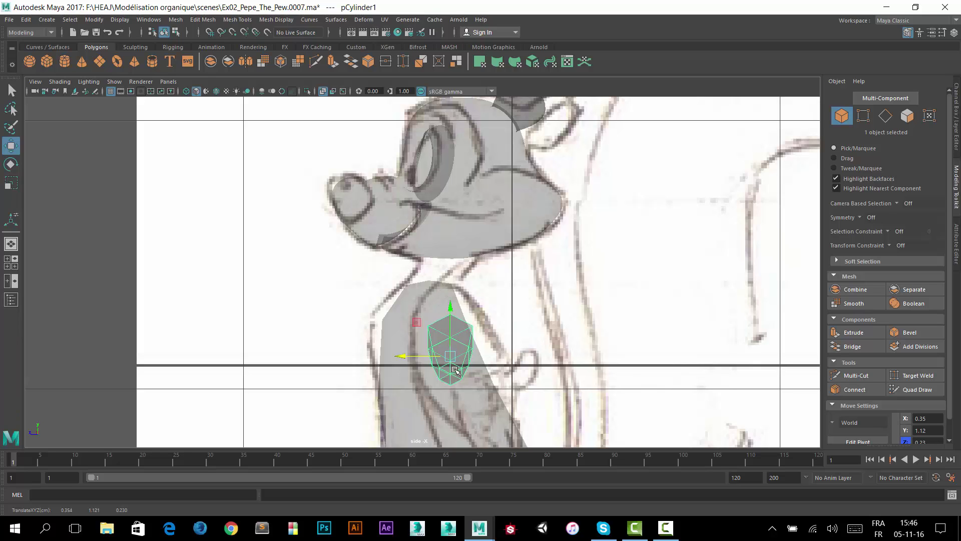
Rotate the arm cylinder about 16° around X to follow the side sketch and shift it back to about Z 0.20.
{"action": "left_click", "coordinate": [11, 164]}
{"action": "left_click_drag", "start_coordinate": [473, 369], "coordinate": [484, 377]}
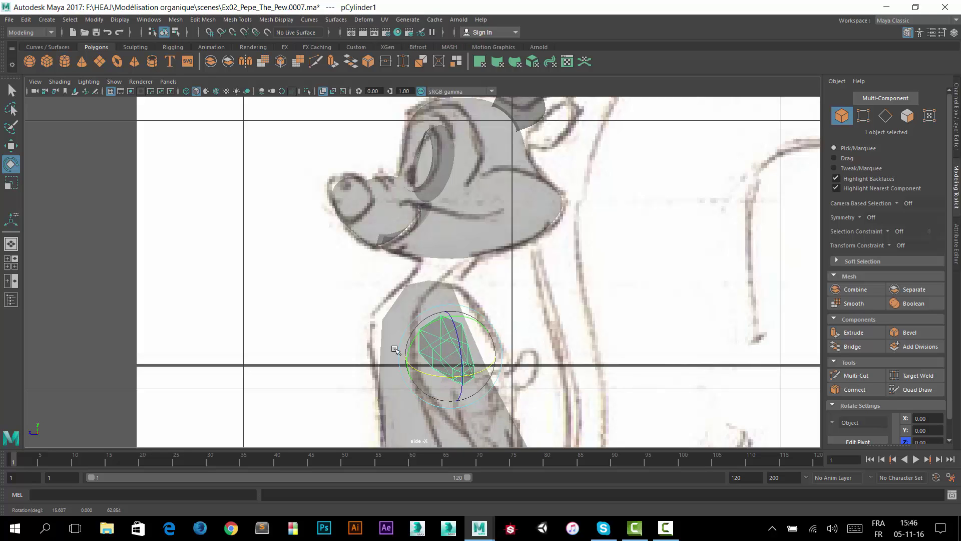
{"action": "key", "text": "w"}
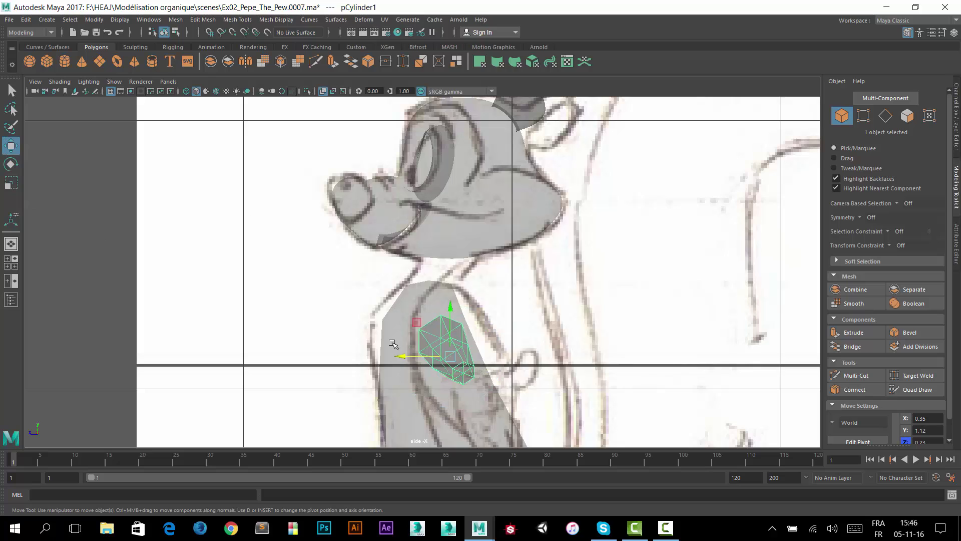
{"action": "left_click_drag", "start_coordinate": [411, 356], "coordinate": [419, 359]}
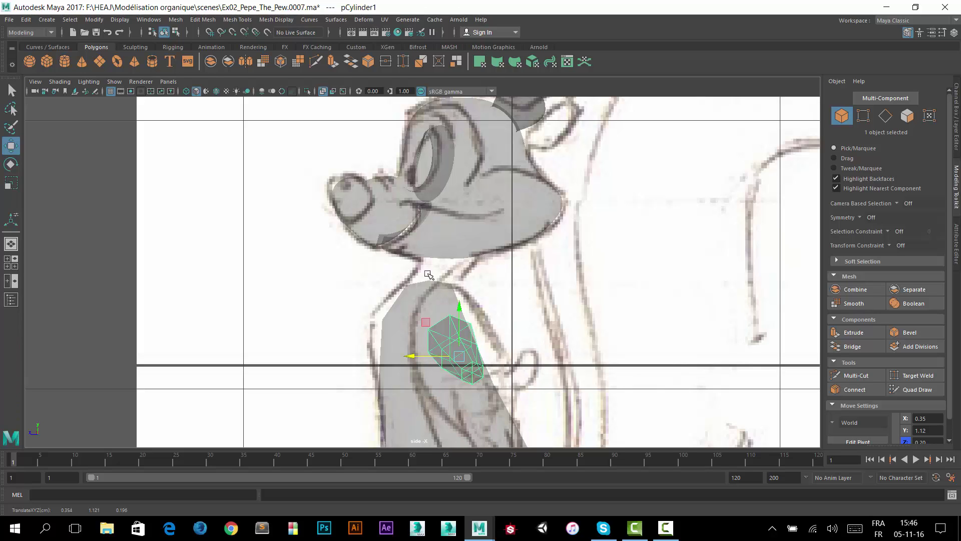
Create a new polygon cylinder in the perspective view and scale it down uniformly to about 0.06.
{"action": "left_click_drag", "start_coordinate": [477, 297], "coordinate": [475, 295], "text": "alt"}
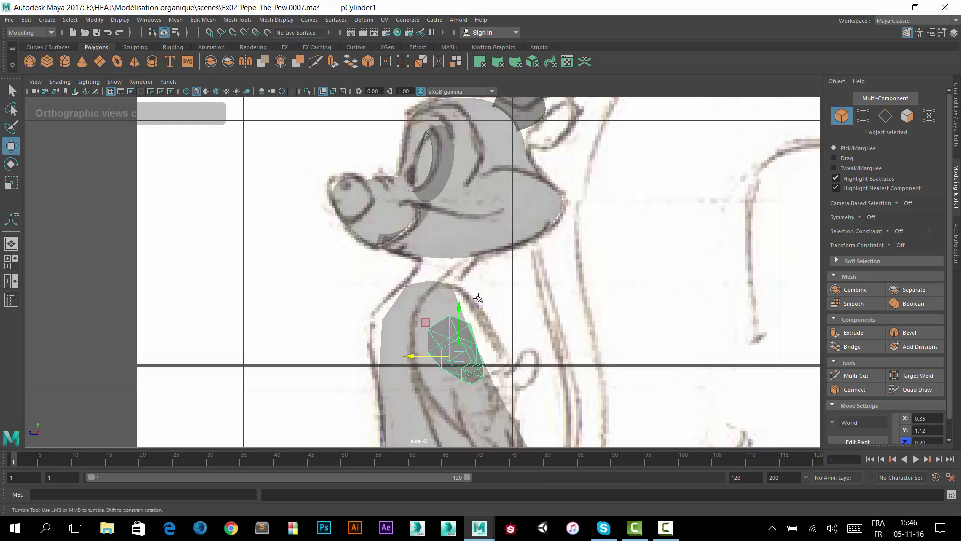
{"action": "key", "text": "space"}
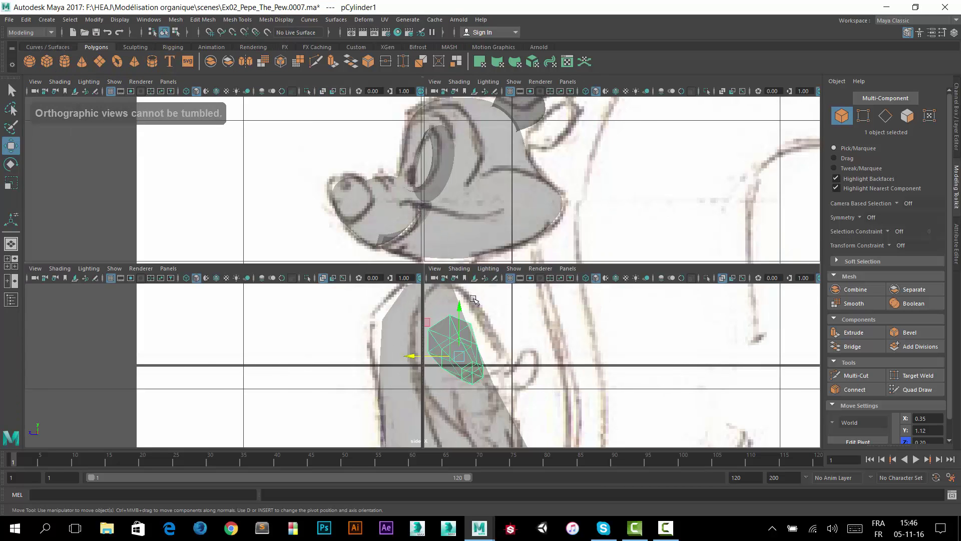
{"action": "key", "text": "space"}
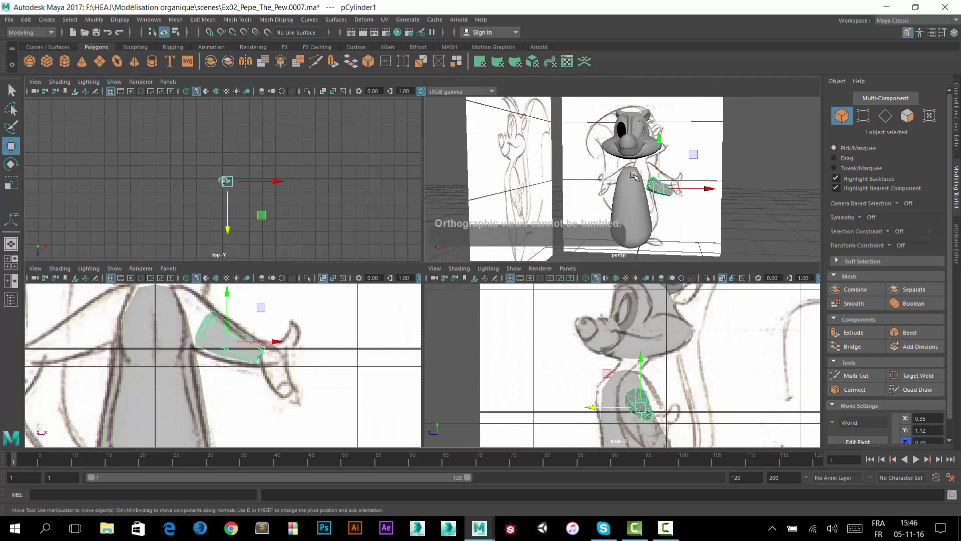
{"action": "key", "text": "space"}
{"action": "mouse_move", "coordinate": [457, 328]}
{"action": "left_mouse_down", "text": "alt"}
{"action": "mouse_move", "coordinate": [463, 244]}
{"action": "mouse_move", "coordinate": [478, 257]}
{"action": "mouse_move", "coordinate": [468, 258]}
{"action": "left_mouse_up", "text": "alt"}
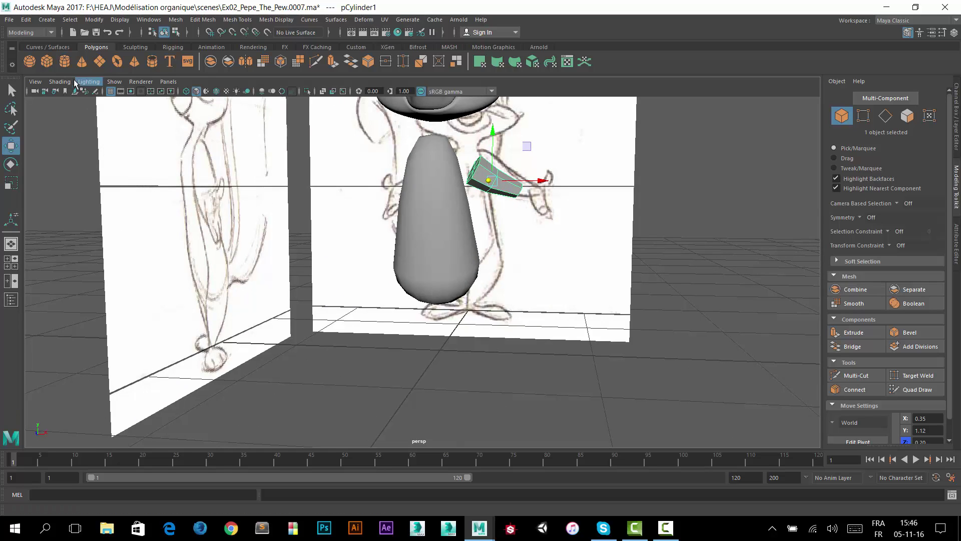
{"action": "left_click", "coordinate": [61, 62]}
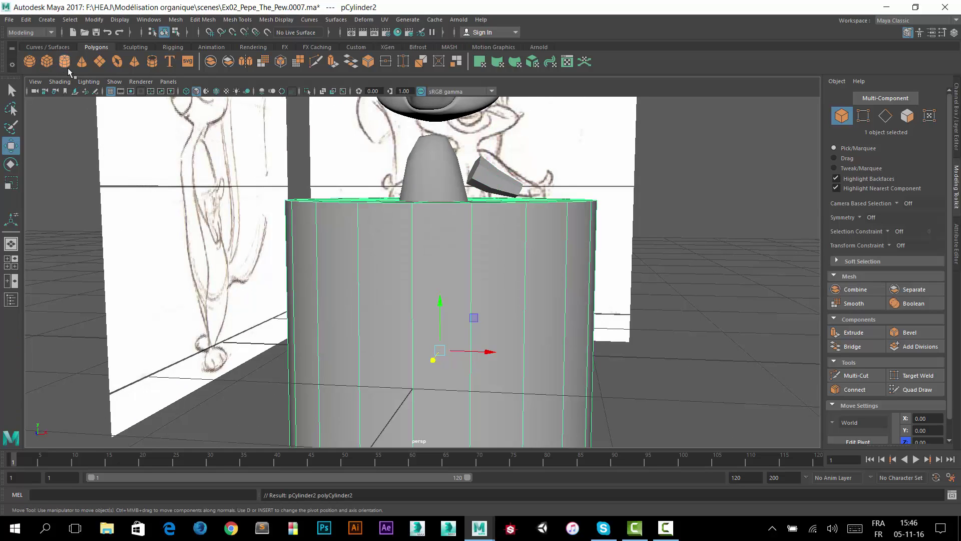
{"action": "key", "text": "r"}
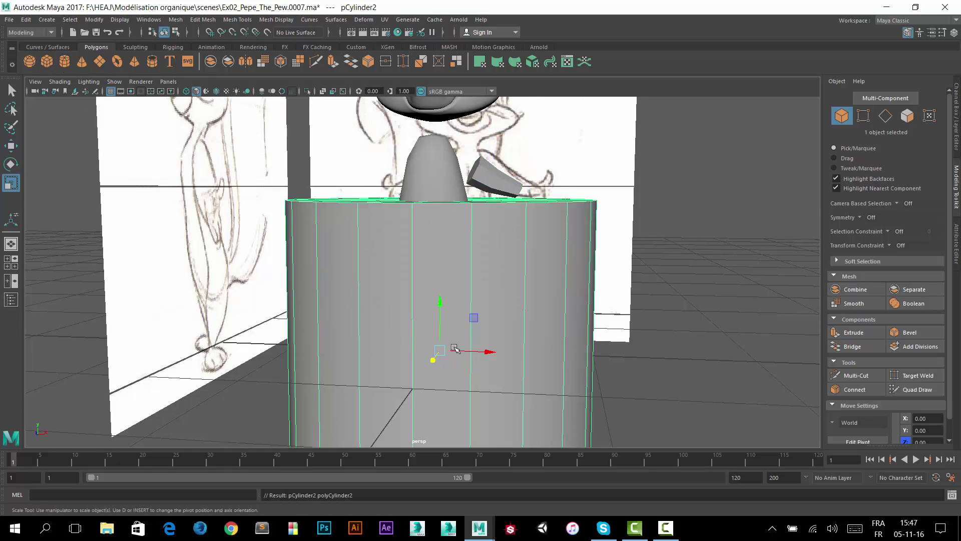
{"action": "left_click_drag", "start_coordinate": [439, 350], "coordinate": [192, 433]}
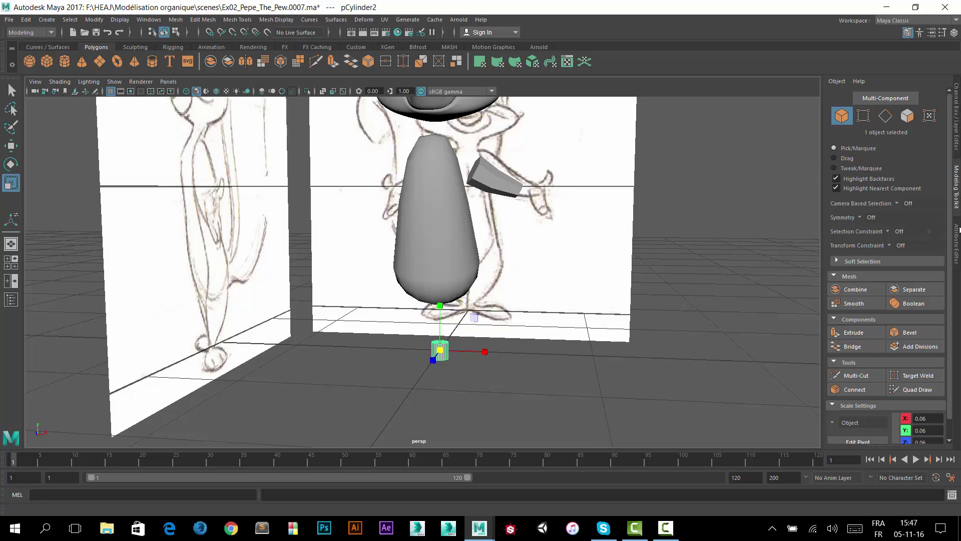
Set the new cylinder's axis subdivisions to 8 and its height subdivisions to 2.
{"action": "left_click", "coordinate": [957, 242]}
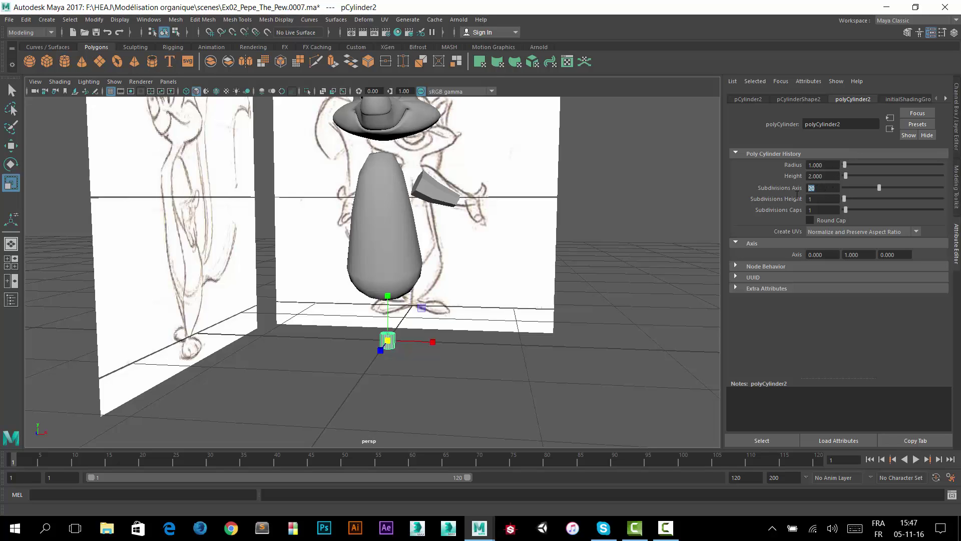
{"action": "type", "text": "8"}
{"action": "key", "text": "Return"}
{"action": "left_click", "coordinate": [393, 339]}
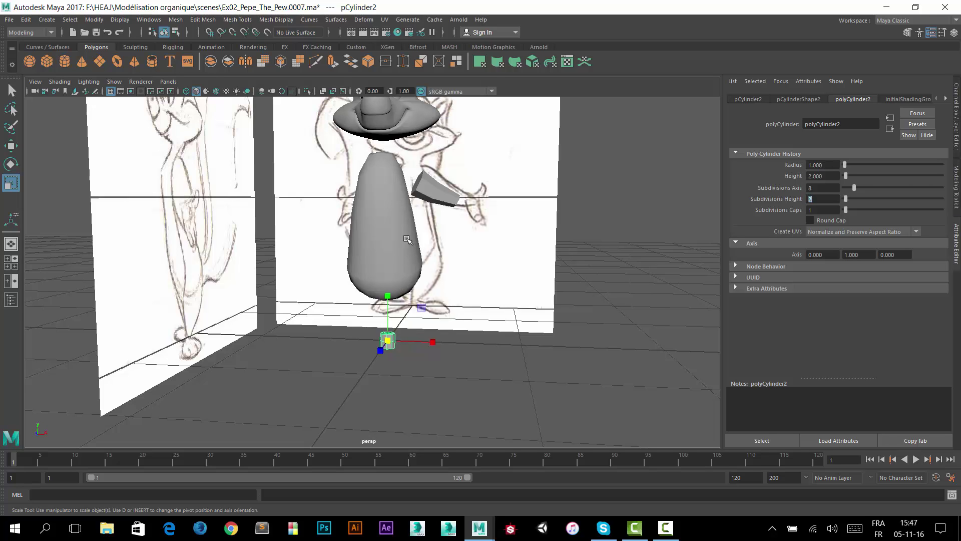
{"action": "left_click", "coordinate": [454, 246]}
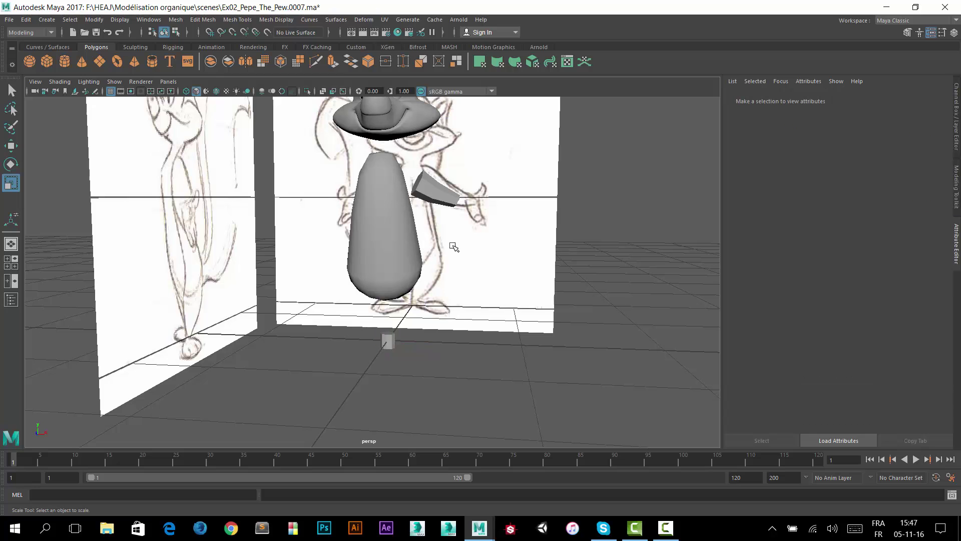
Move the small cylinder in the front view to the sketched leg between the body and the foot, at about Y 0.22.
{"action": "left_click", "coordinate": [389, 339]}
{"action": "key", "text": "space"}
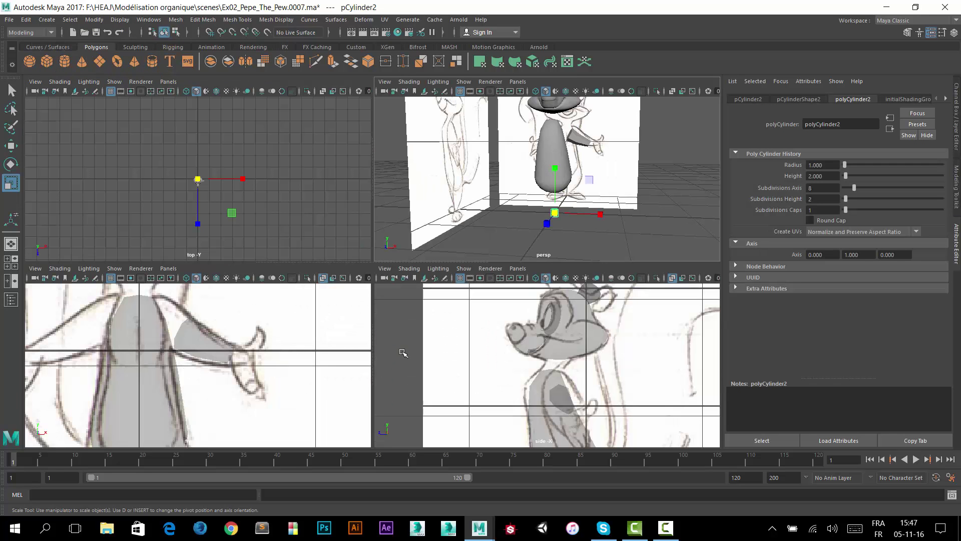
{"action": "key", "text": "space"}
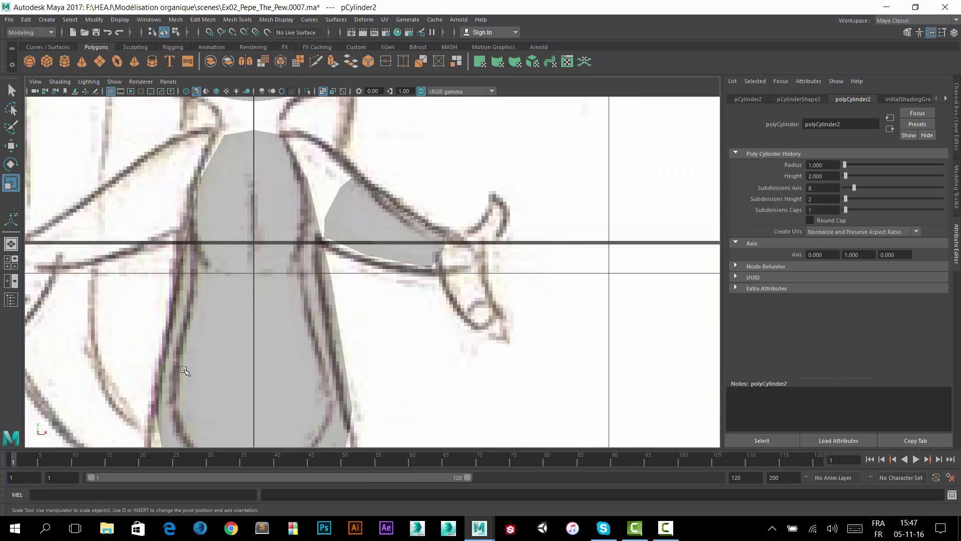
{"action": "mouse_move", "coordinate": [186, 370]}
{"action": "middle_mouse_down", "text": "alt"}
{"action": "mouse_move", "coordinate": [247, 271]}
{"action": "mouse_move", "coordinate": [297, 84]}
{"action": "middle_mouse_up", "text": "alt"}
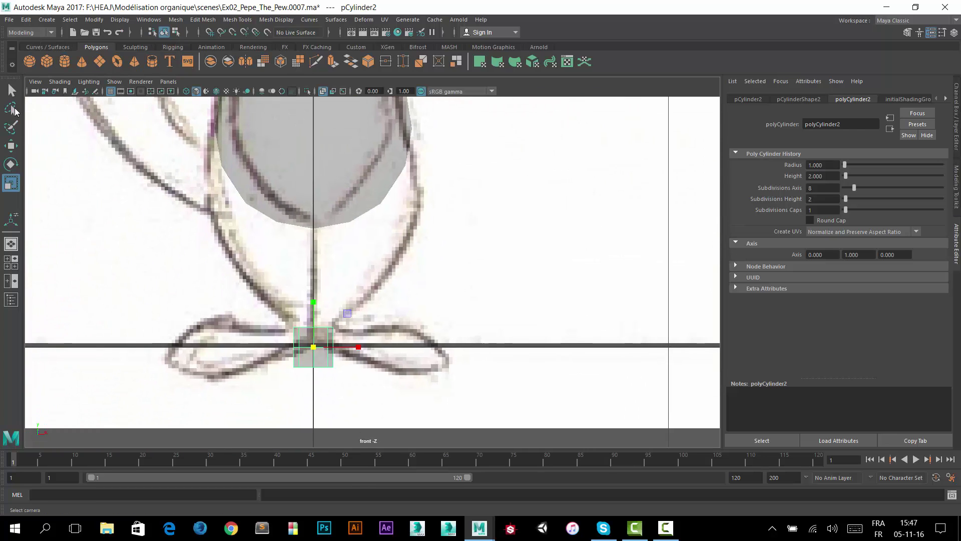
{"action": "key", "text": "w"}
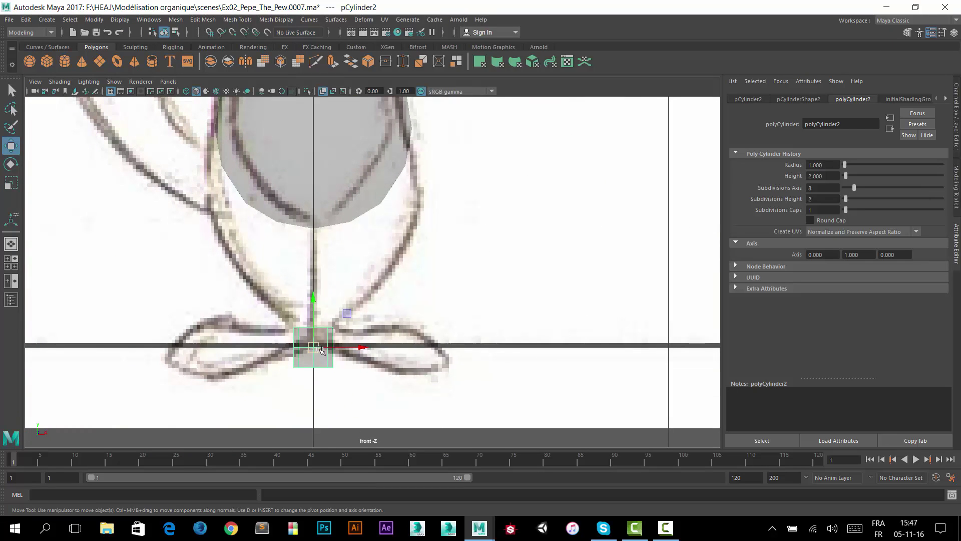
{"action": "left_click_drag", "start_coordinate": [349, 306], "coordinate": [385, 233]}
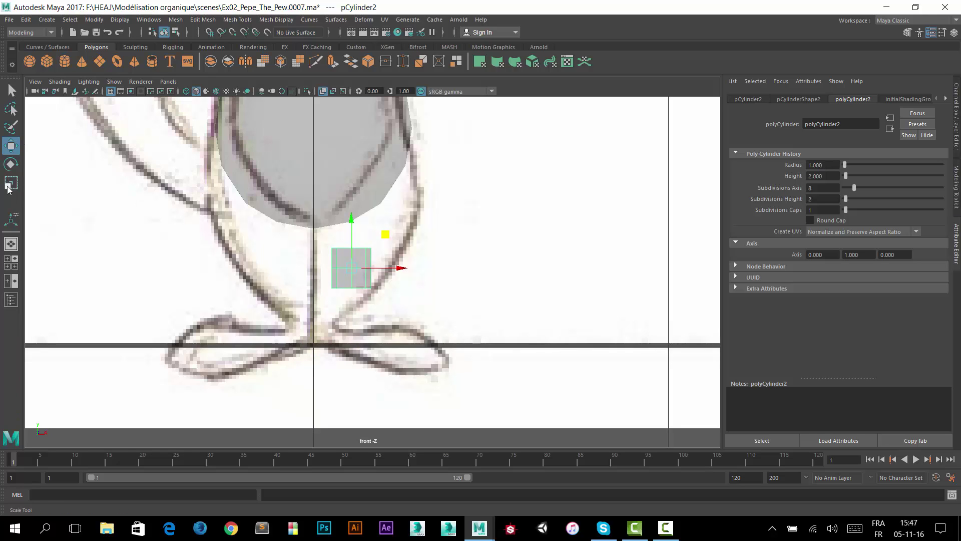
Enlarge the leg cylinder uniformly to nearly fill the sketched leg and shift it outward to about X 0.12.
{"action": "key", "text": "r"}
{"action": "left_click_drag", "start_coordinate": [351, 271], "coordinate": [370, 258]}
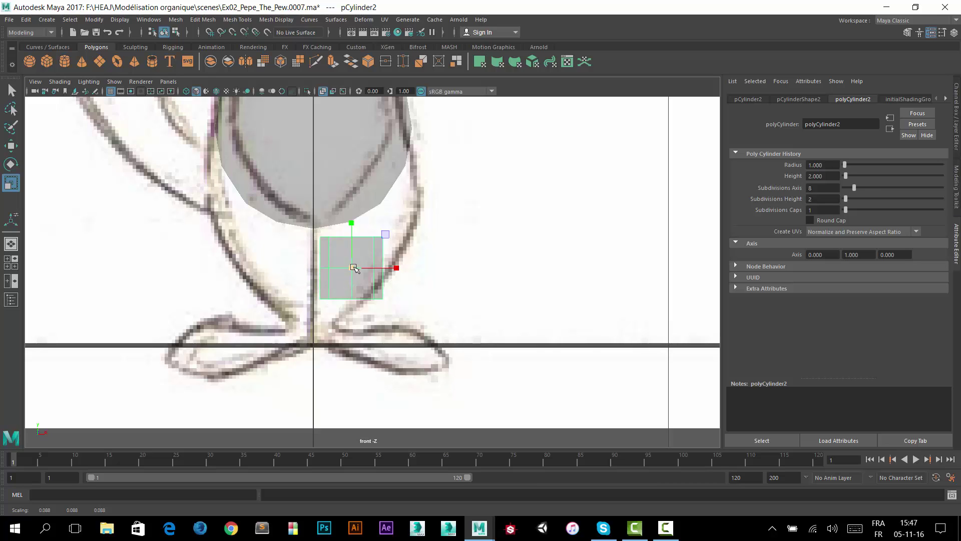
{"action": "left_click_drag", "start_coordinate": [353, 269], "coordinate": [356, 261]}
{"action": "key", "text": "w"}
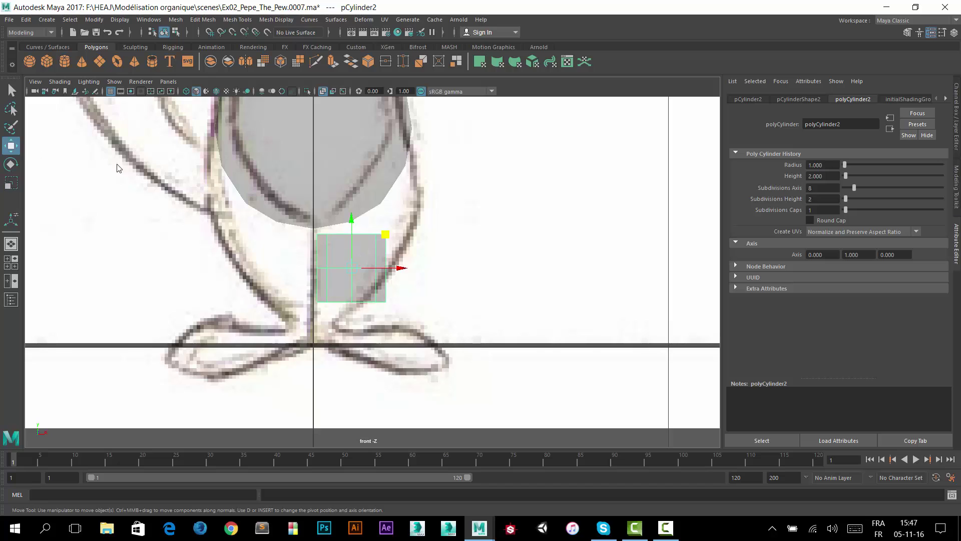
{"action": "left_click_drag", "start_coordinate": [393, 268], "coordinate": [398, 269]}
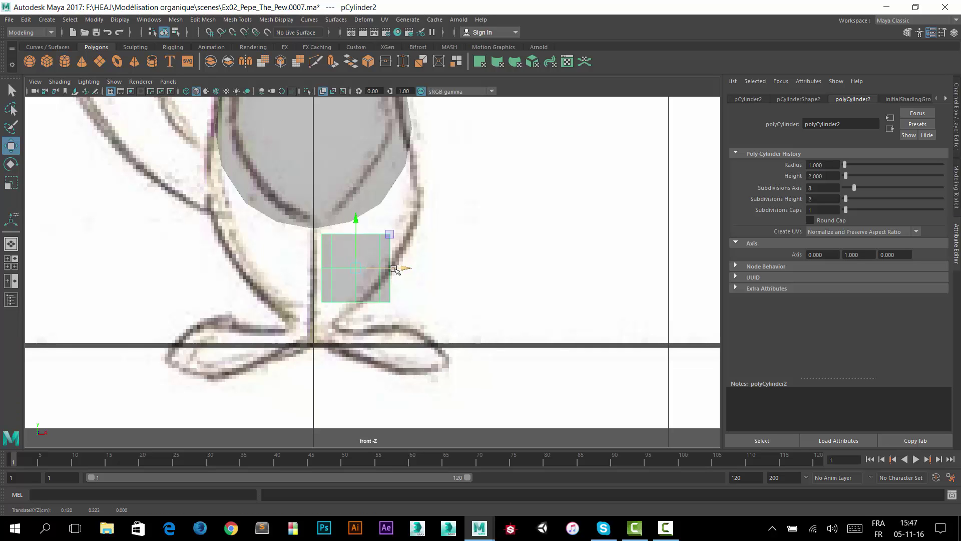
Select the leg cylinder's top ring of vertices, widen it and shift it outward to meet the sketched thigh outline.
{"action": "right_click_drag", "start_coordinate": [402, 177], "coordinate": [364, 177]}
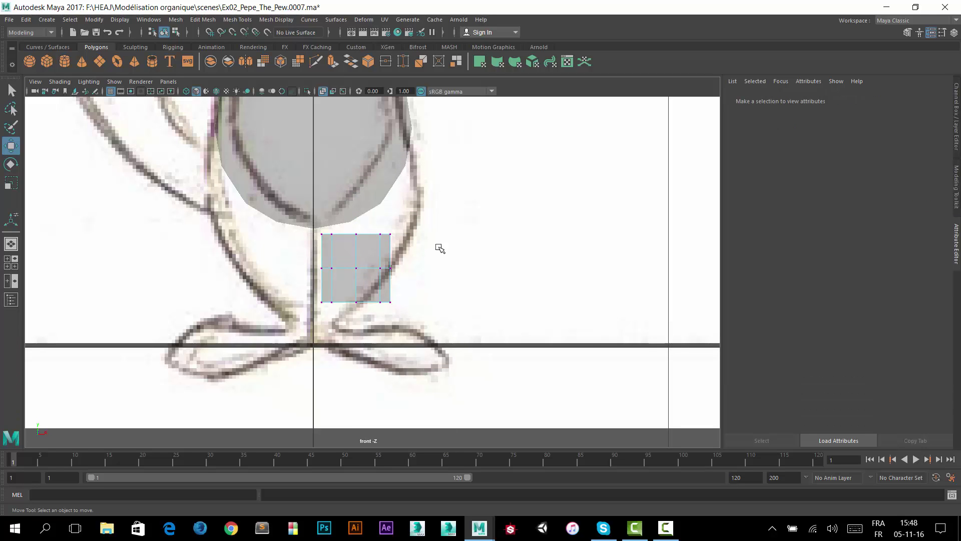
{"action": "left_click_drag", "start_coordinate": [440, 249], "coordinate": [115, 184]}
{"action": "left_click", "coordinate": [11, 183]}
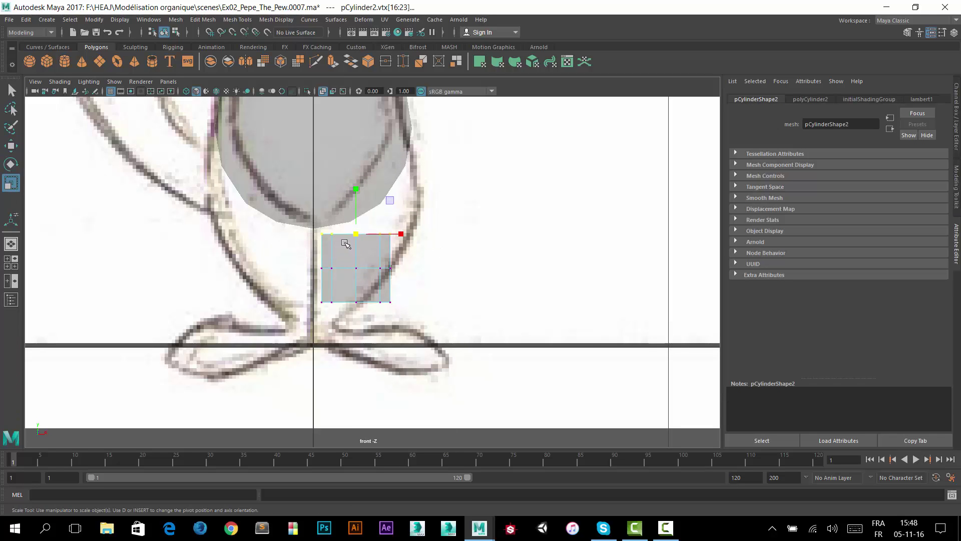
{"action": "left_click_drag", "start_coordinate": [356, 233], "coordinate": [390, 236]}
{"action": "left_click", "coordinate": [11, 145]}
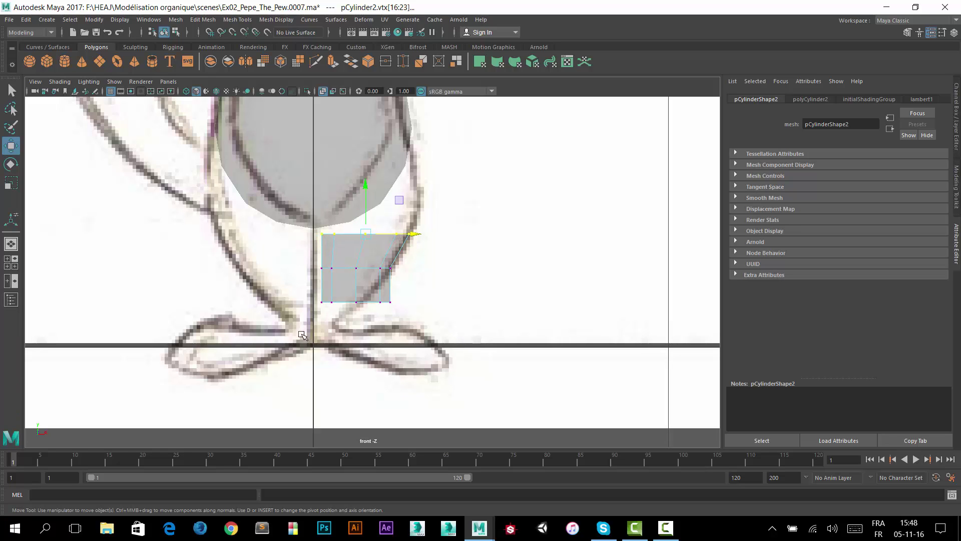
Shrink the leg cylinder's bottom ring of vertices to ankle width and move it to about X 0.054, Y 0.055 above the foot.
{"action": "left_click_drag", "start_coordinate": [425, 283], "coordinate": [295, 311]}
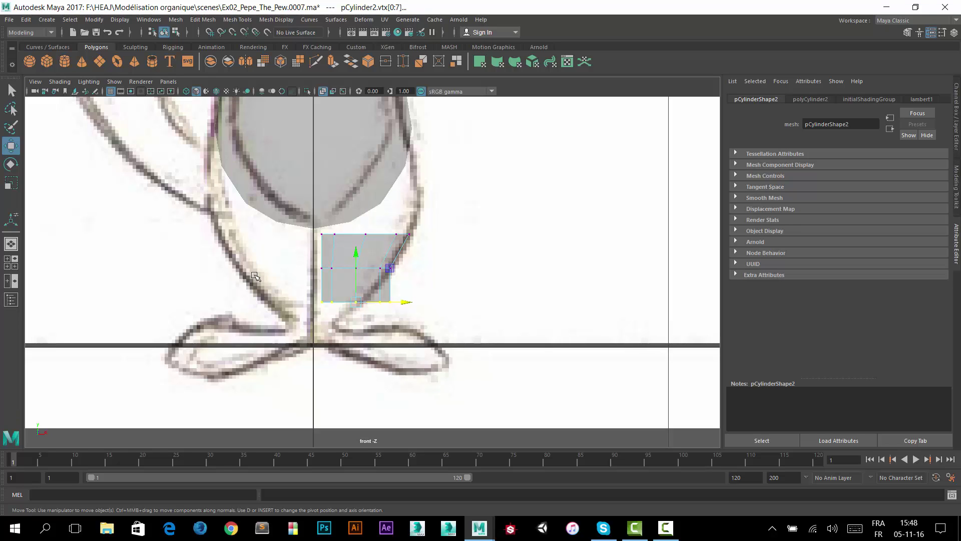
{"action": "key", "text": "r"}
{"action": "middle_click_drag", "start_coordinate": [361, 312], "coordinate": [327, 322]}
{"action": "key", "text": "w"}
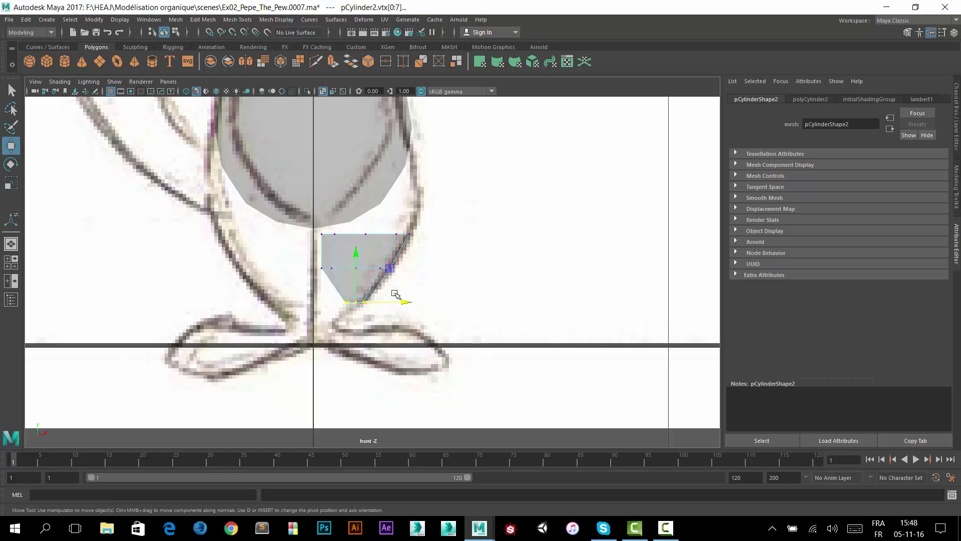
{"action": "left_click_drag", "start_coordinate": [395, 269], "coordinate": [371, 294]}
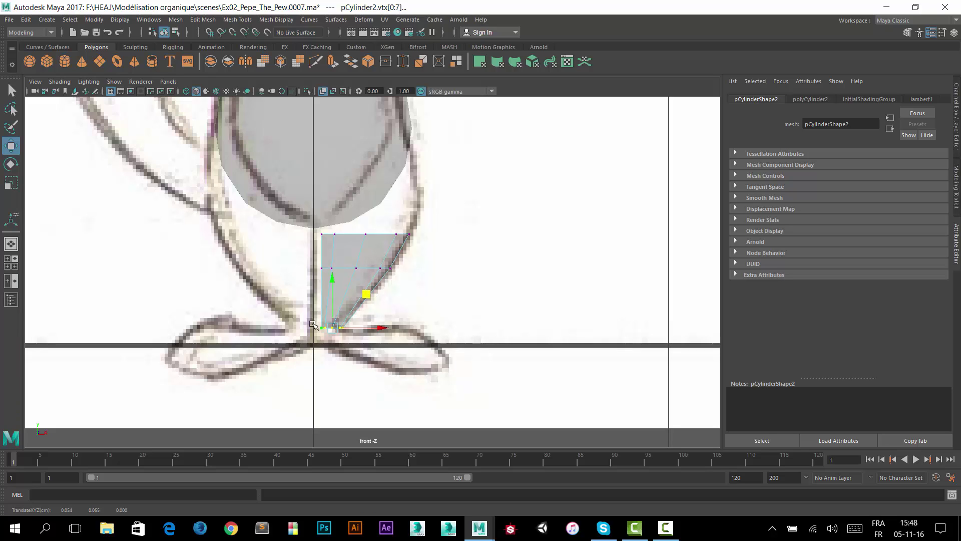
{"action": "left_click", "coordinate": [365, 294]}
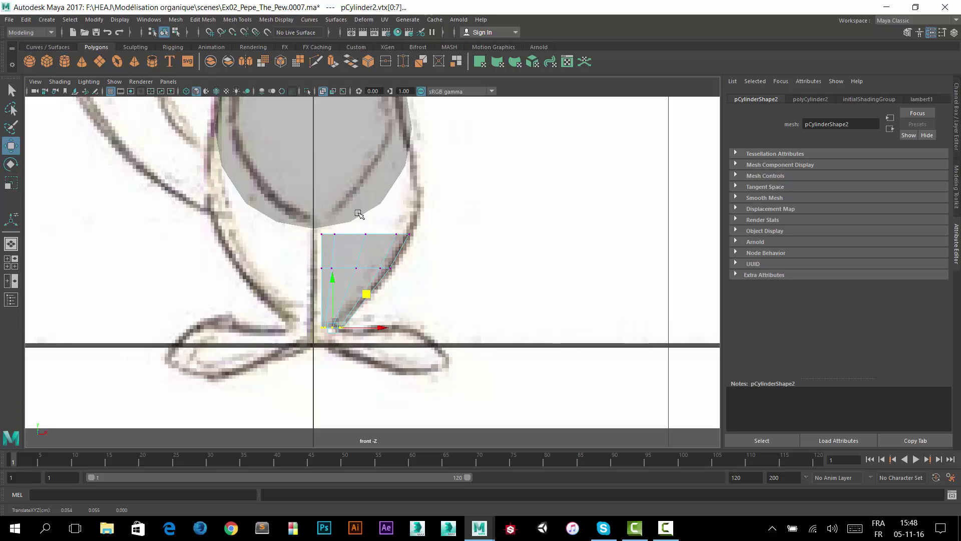